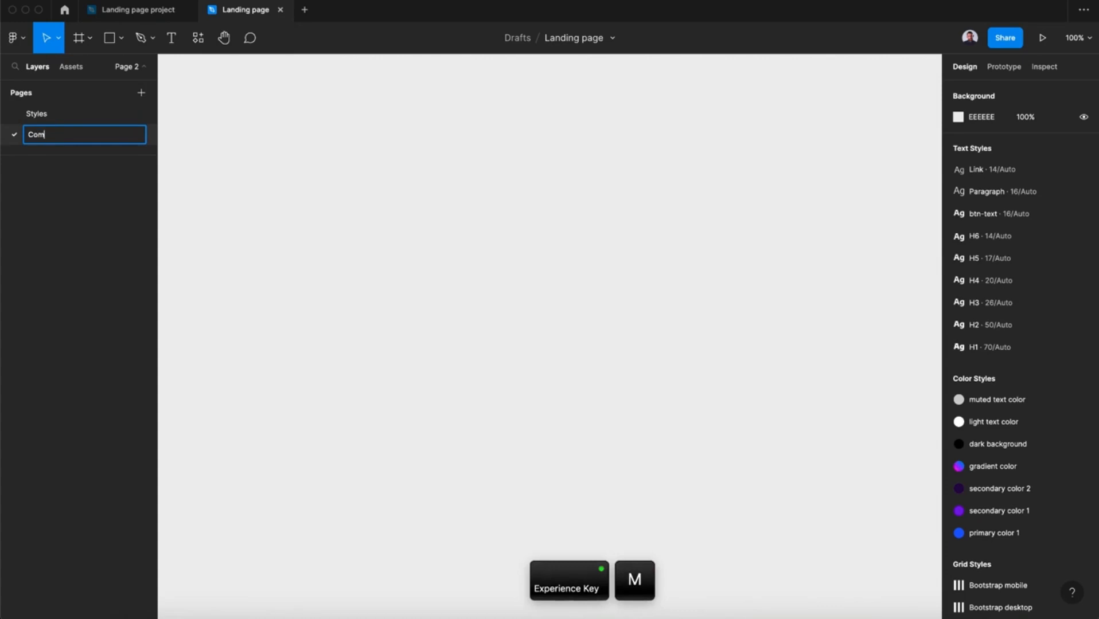
Name the new page Components and set its canvas background to dark grey 181818.
text(nts)
key(Return)
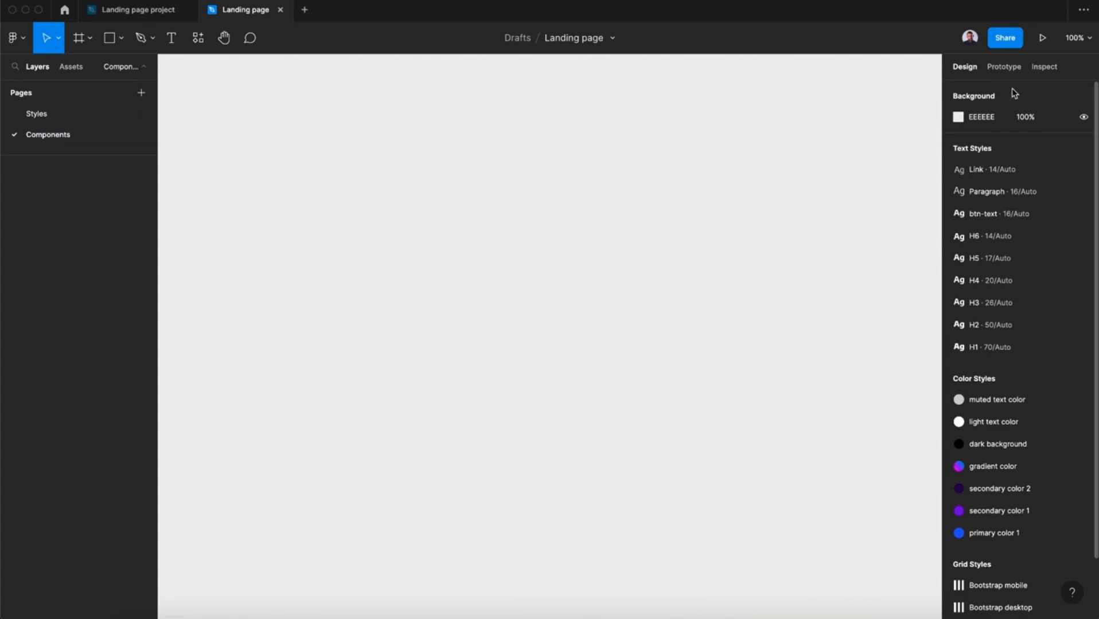
click(959, 118)
drag(818, 213, 783, 287)
click(929, 120)
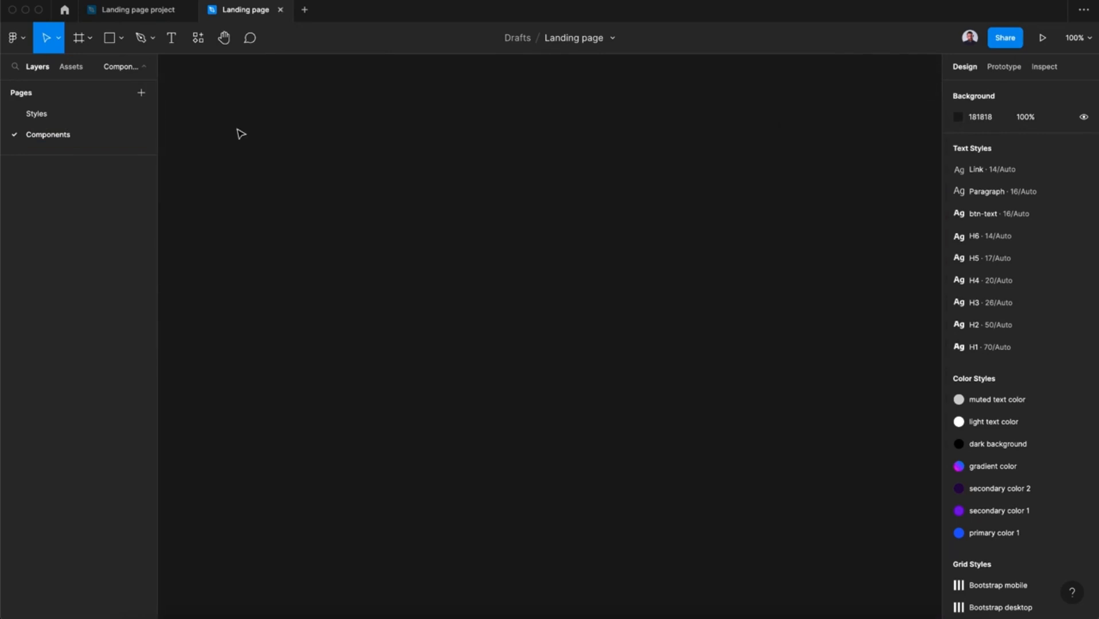
Draw a frame on the canvas and set its size to 200 wide by 60 high.
click(80, 45)
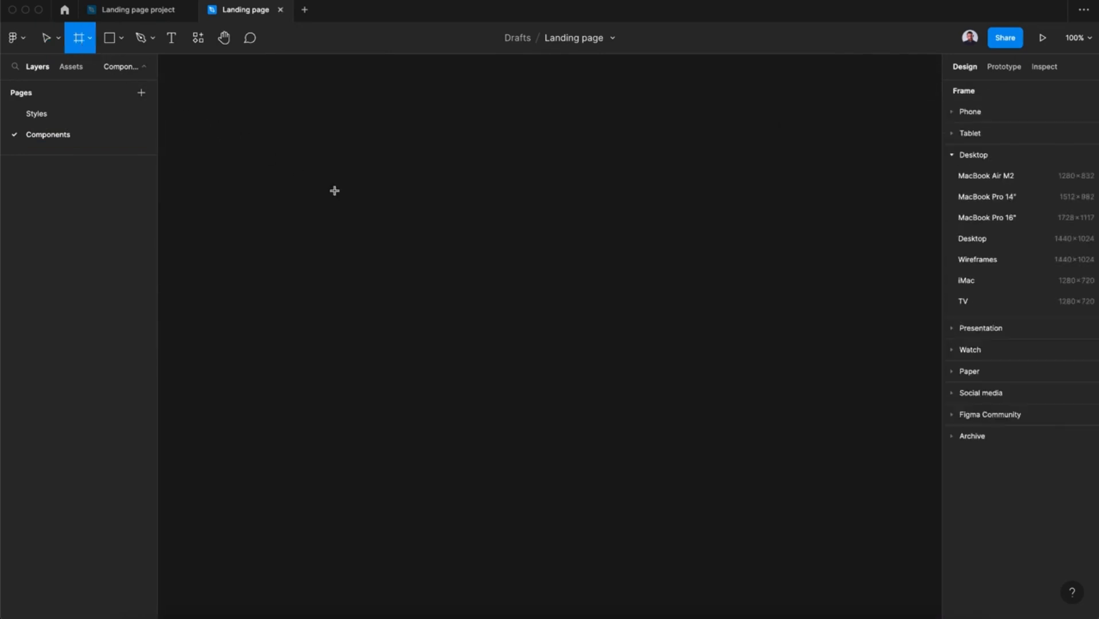
drag(348, 173, 551, 226)
text(200)
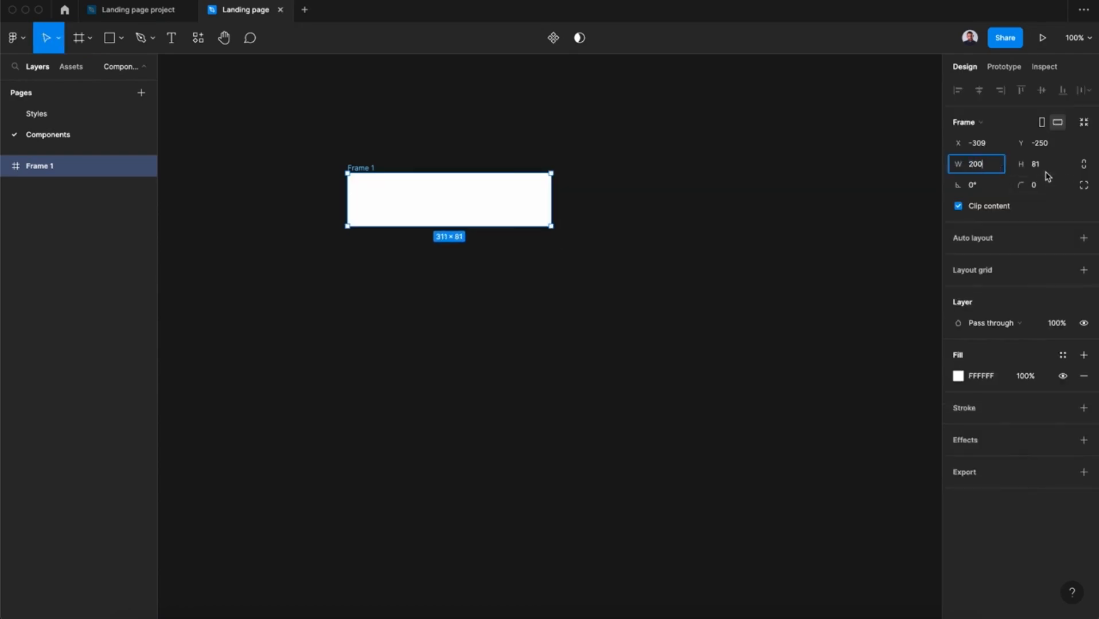
click(1045, 173)
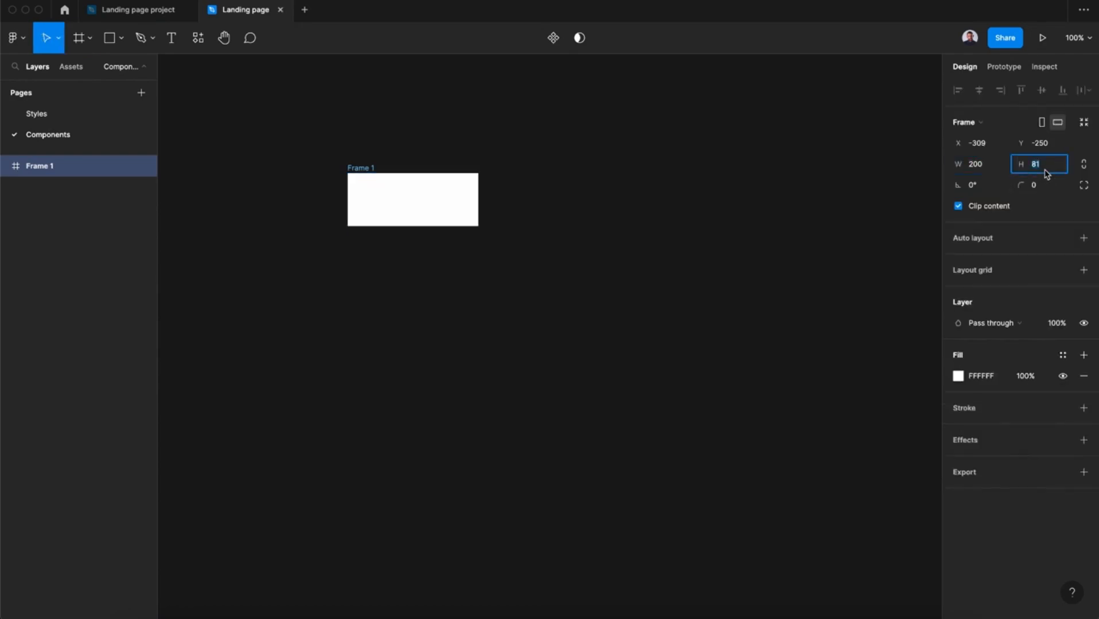
text(60)
key(Return)
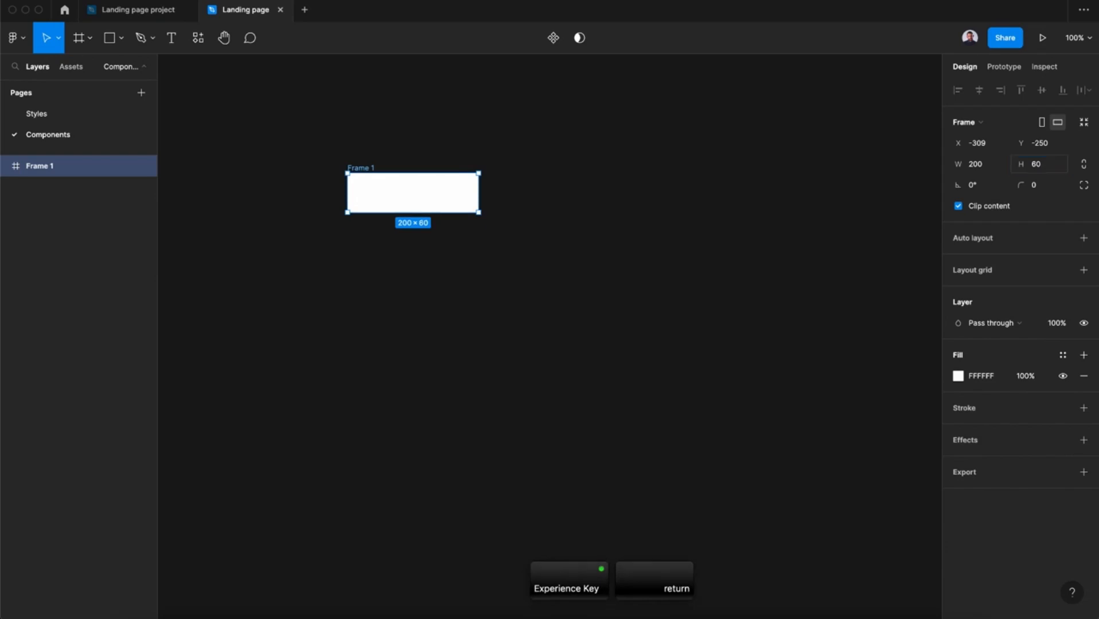
Give the frame a corner radius of 5 and rename it Botton.
click(1035, 192)
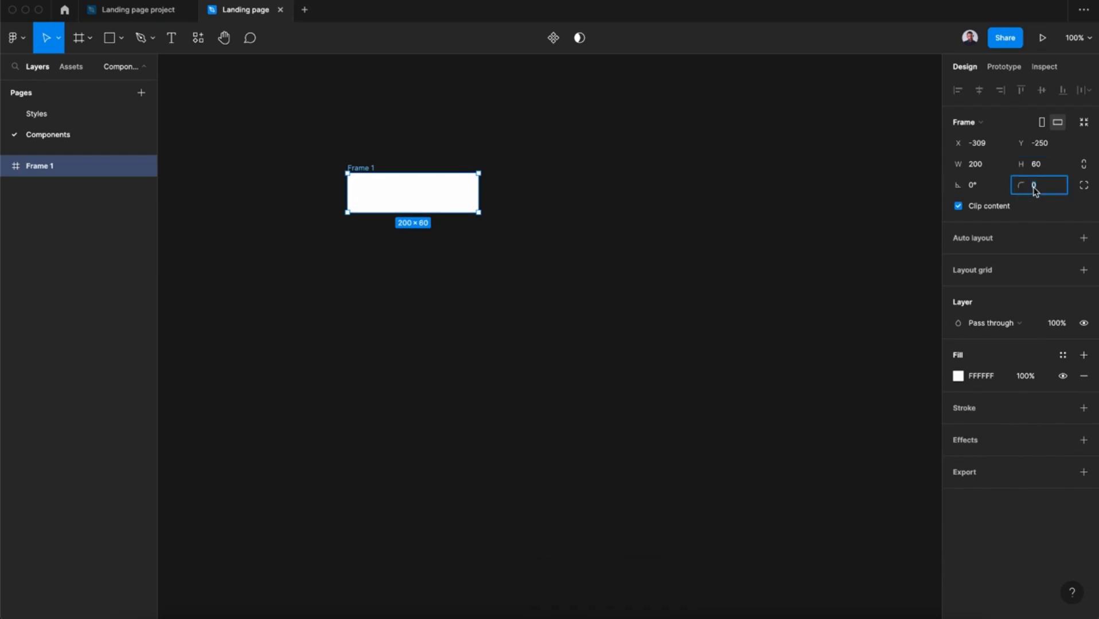
text(5)
key(Return)
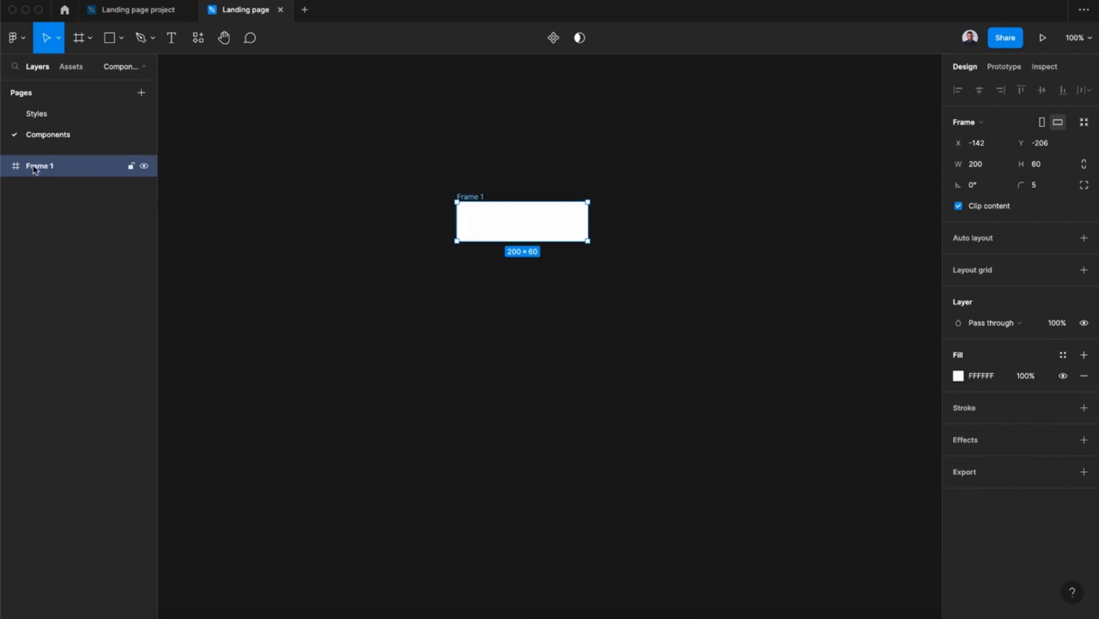
double_click(34, 166)
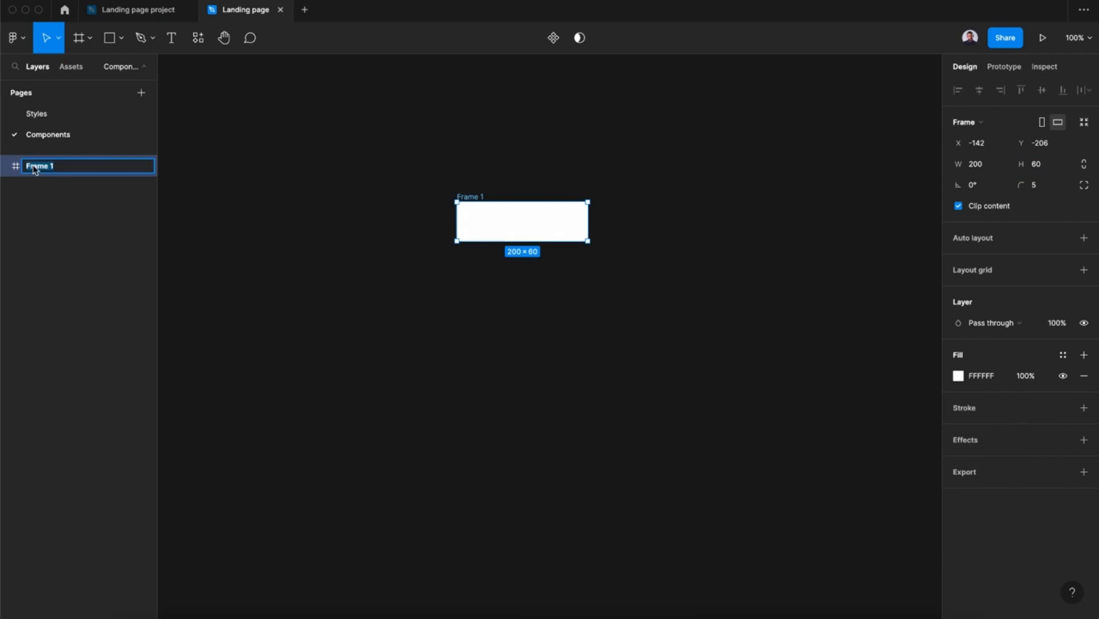
text(BBotton)
key(Return)
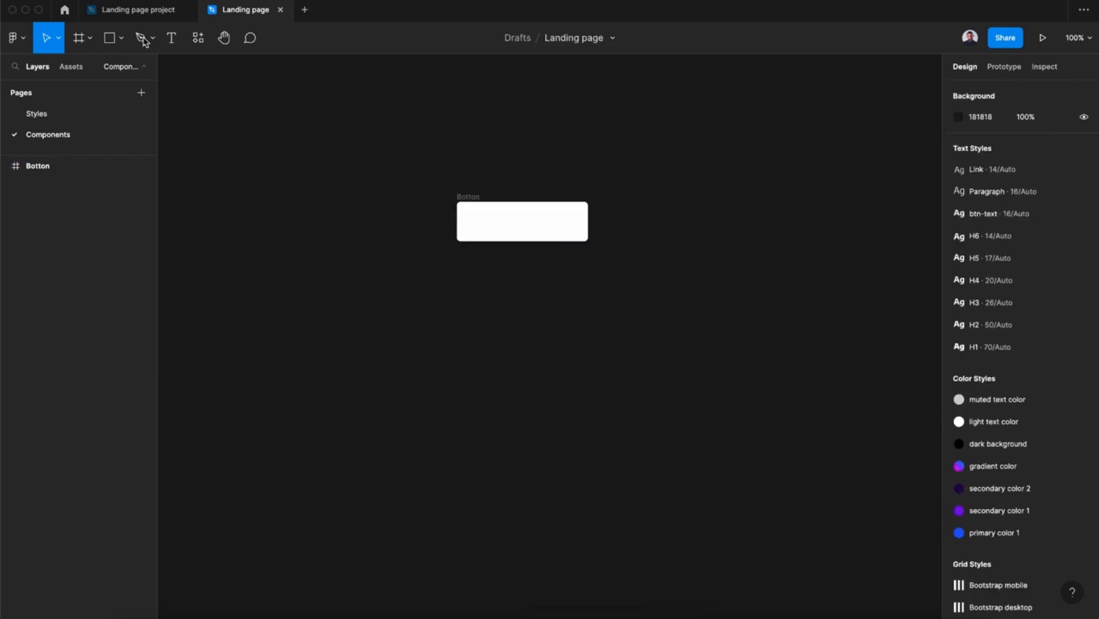
Add the text "Book Now" inside the Botton frame and centre it there at X 60, Y 20.
click(171, 38)
click(519, 215)
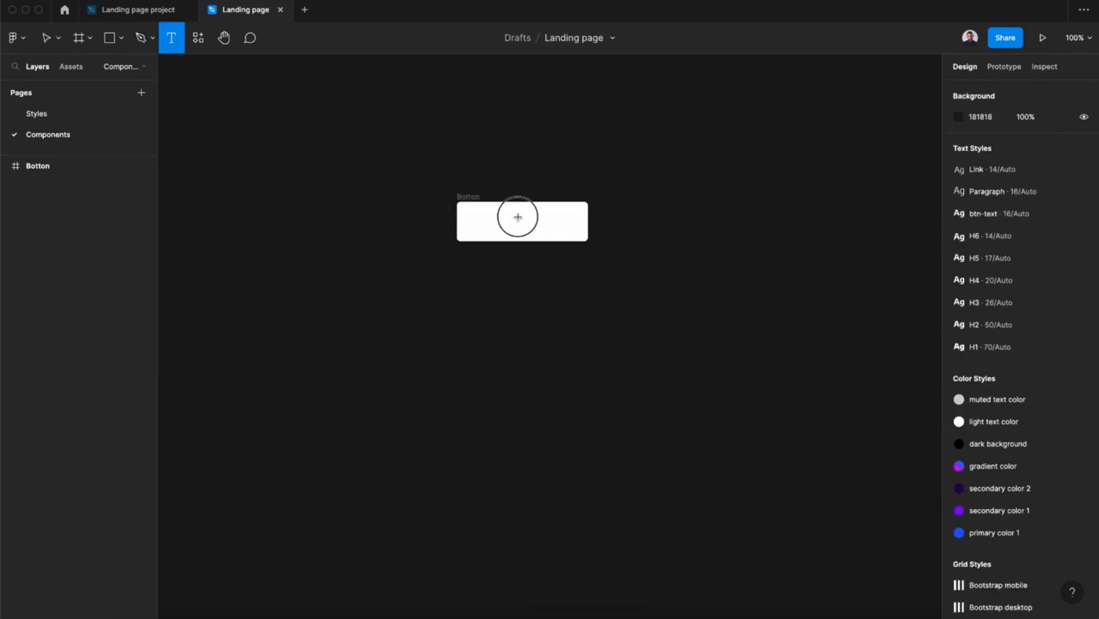
text(BBook Now)
click(495, 224)
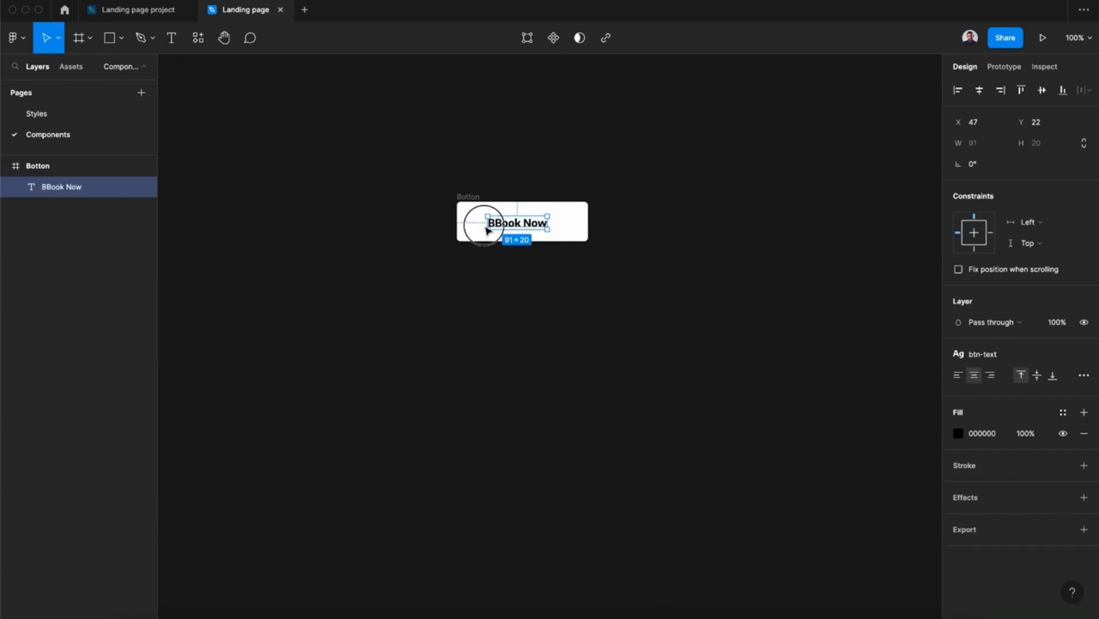
key(BackSpace)
key(Escape)
drag(529, 222, 532, 220)
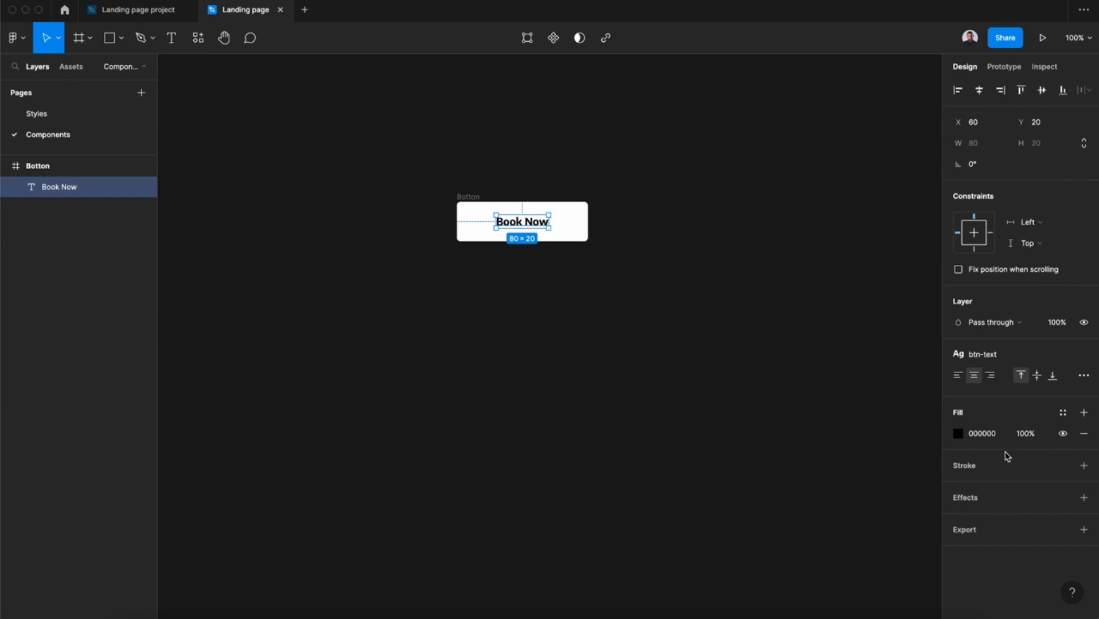
Apply the gradient color style to the Botton frame's fill.
click(468, 198)
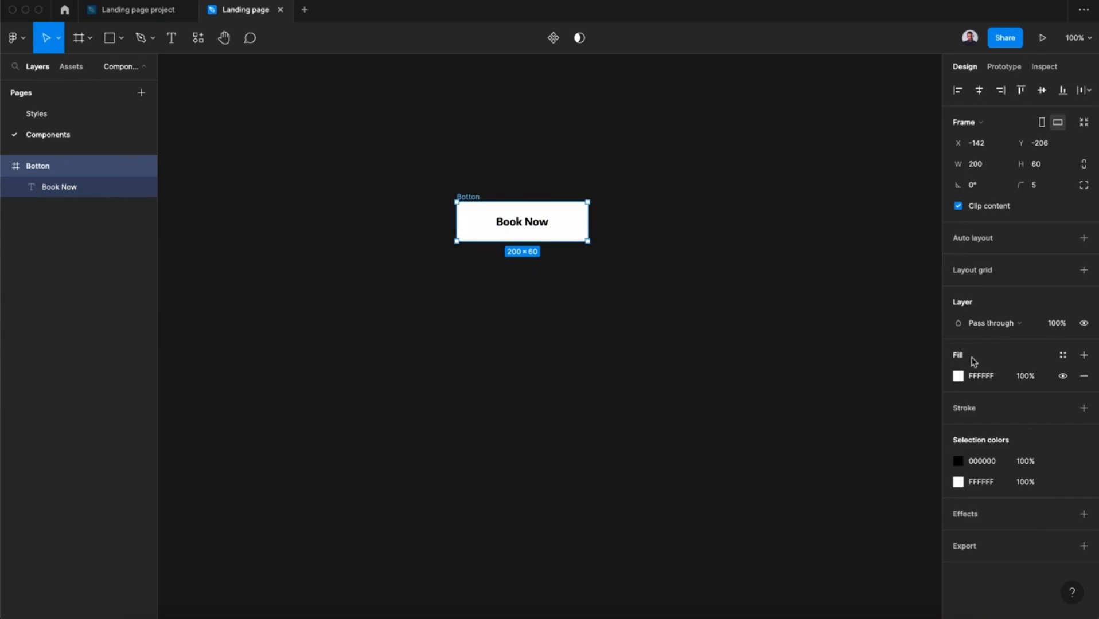
click(1062, 356)
click(1008, 496)
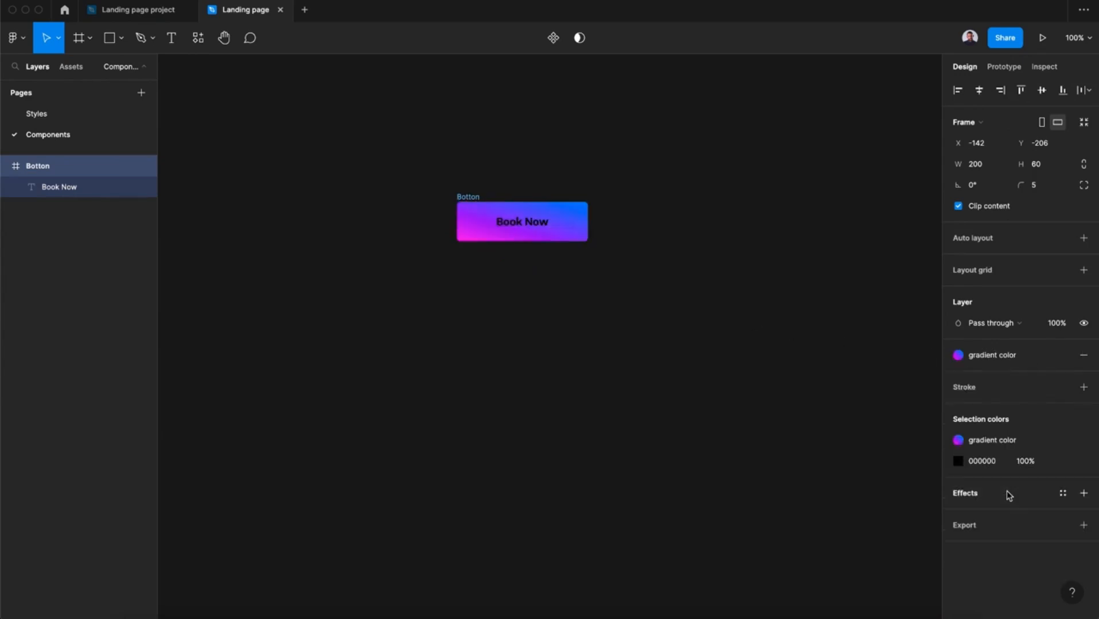
Give the Book Now label the btn-text text style and the light text color fill style.
click(540, 224)
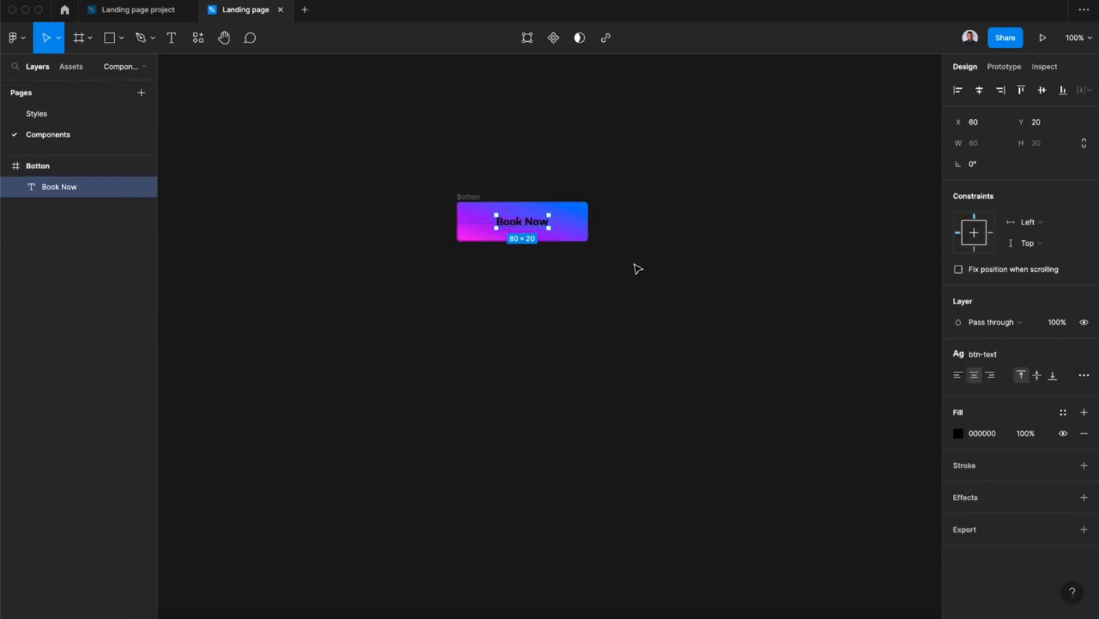
click(1006, 360)
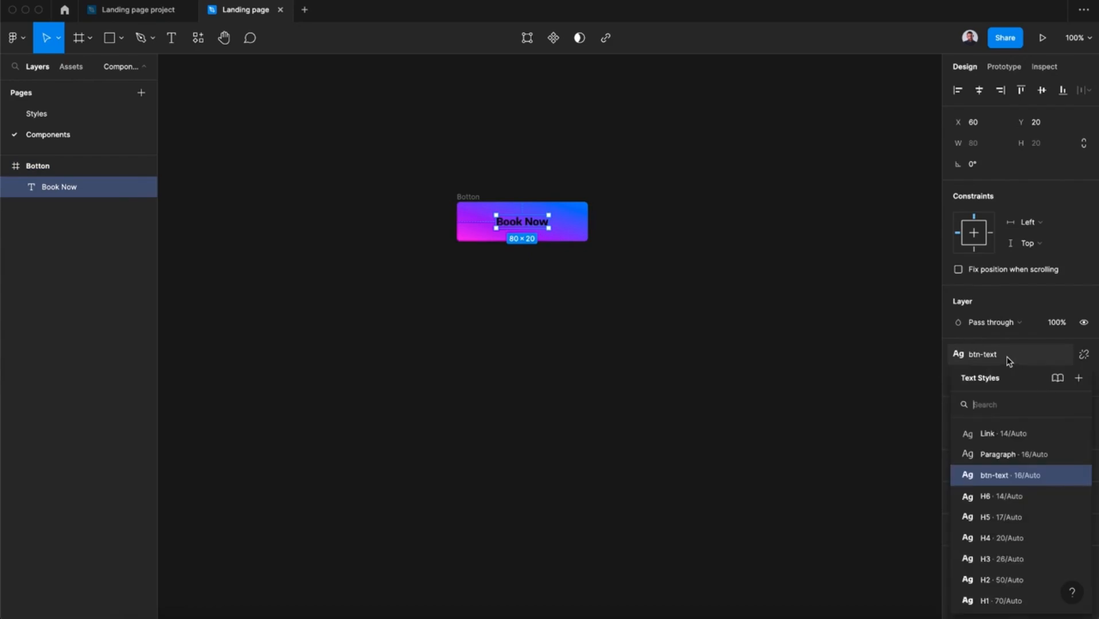
click(1006, 479)
click(1061, 413)
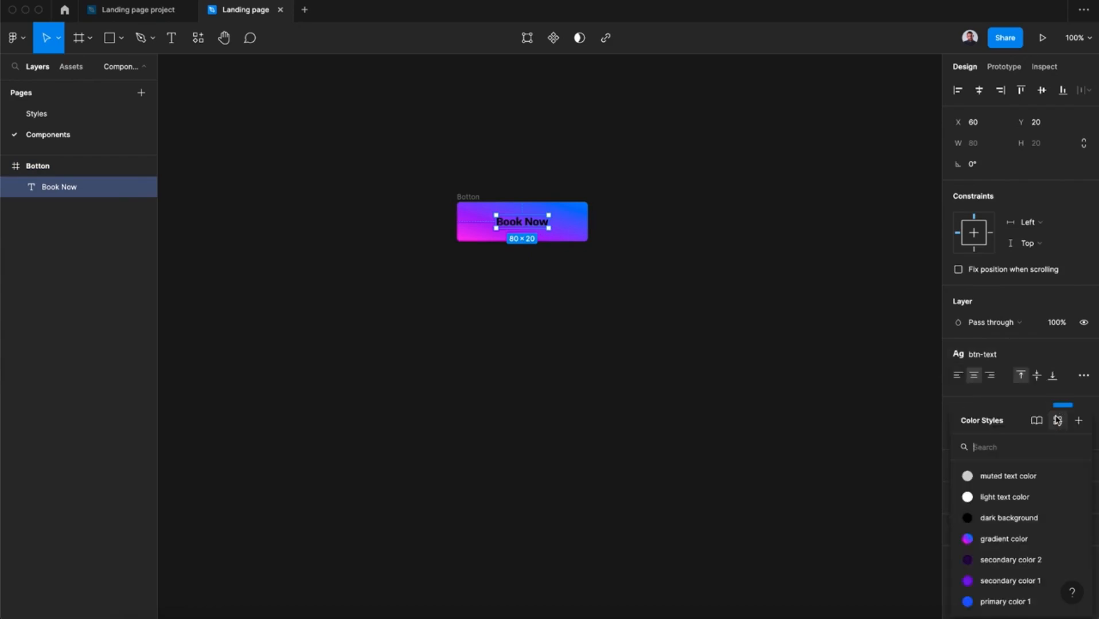
click(1005, 497)
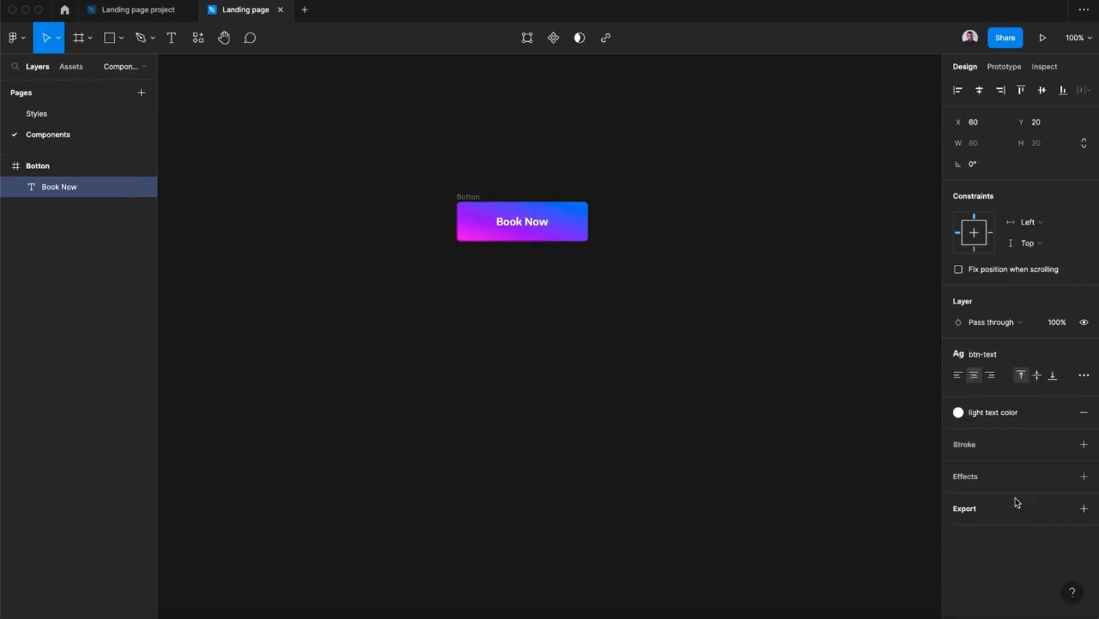
Apply auto layout to the Botton frame.
click(475, 211)
click(1083, 240)
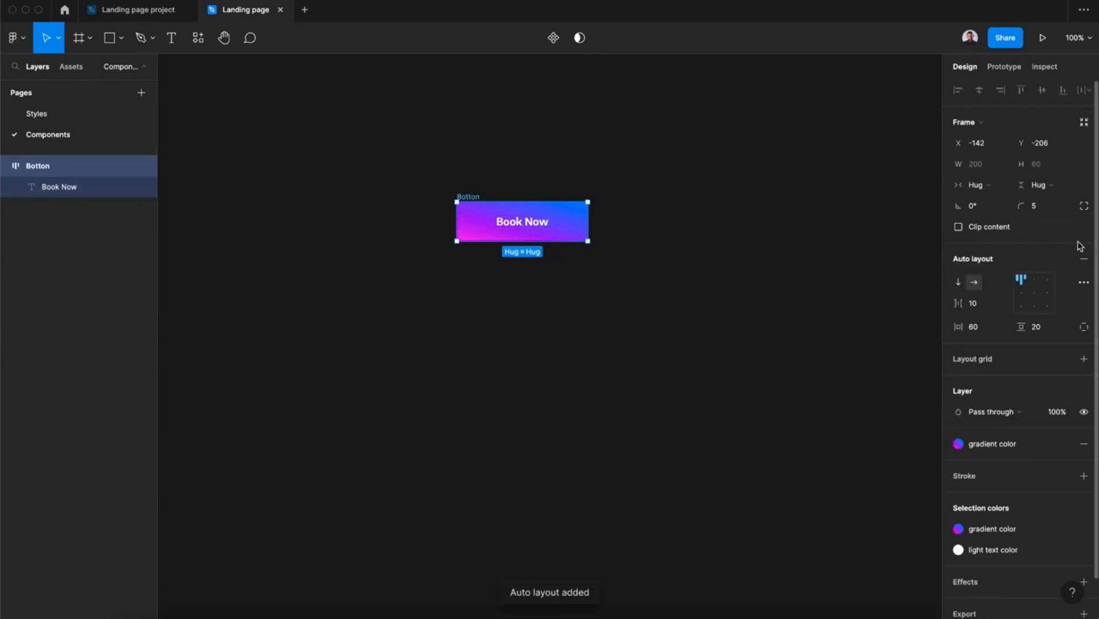
Test the button's auto layout by appending "dfhdkfjdf" to the Book Now label and deleting the extra text again.
click(547, 222)
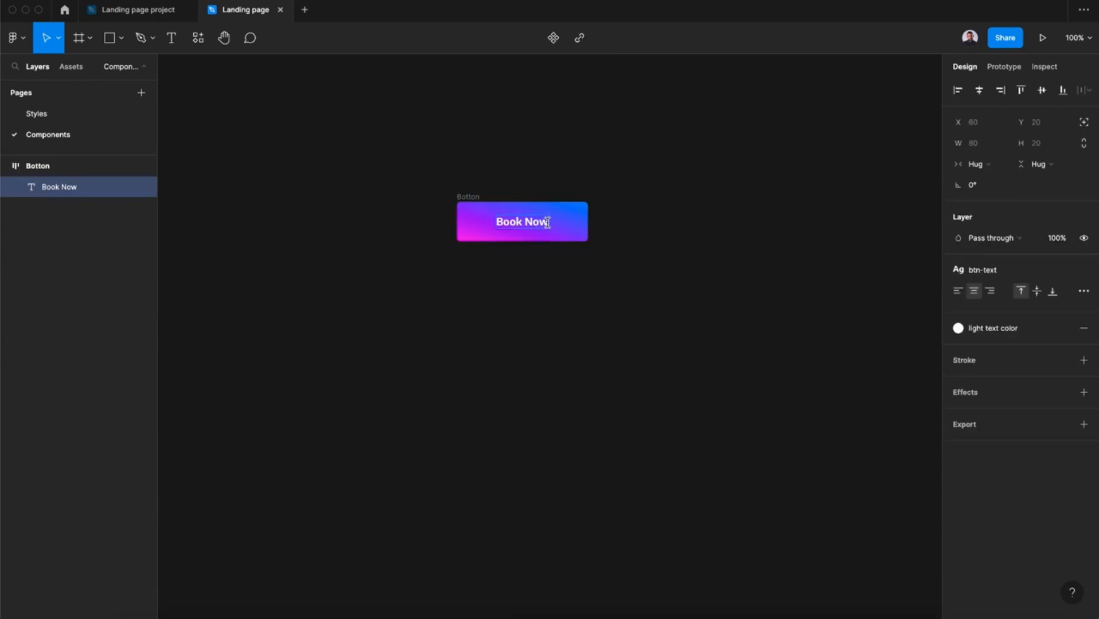
text(dfhdkfjdf)
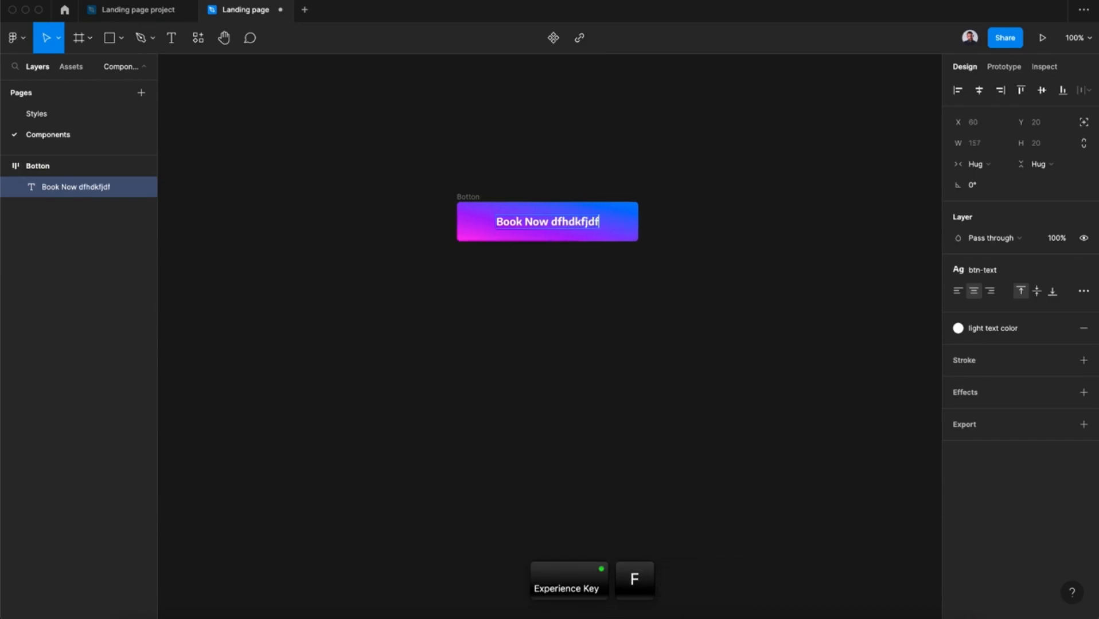
key(BackSpace)
key(BackSpace)
key(BackSpace)
key(BackSpace)
key(BackSpace)
key(BackSpace)
key(BackSpace)
key(BackSpace)
key(BackSpace)
key(BackSpace)
key(Escape)
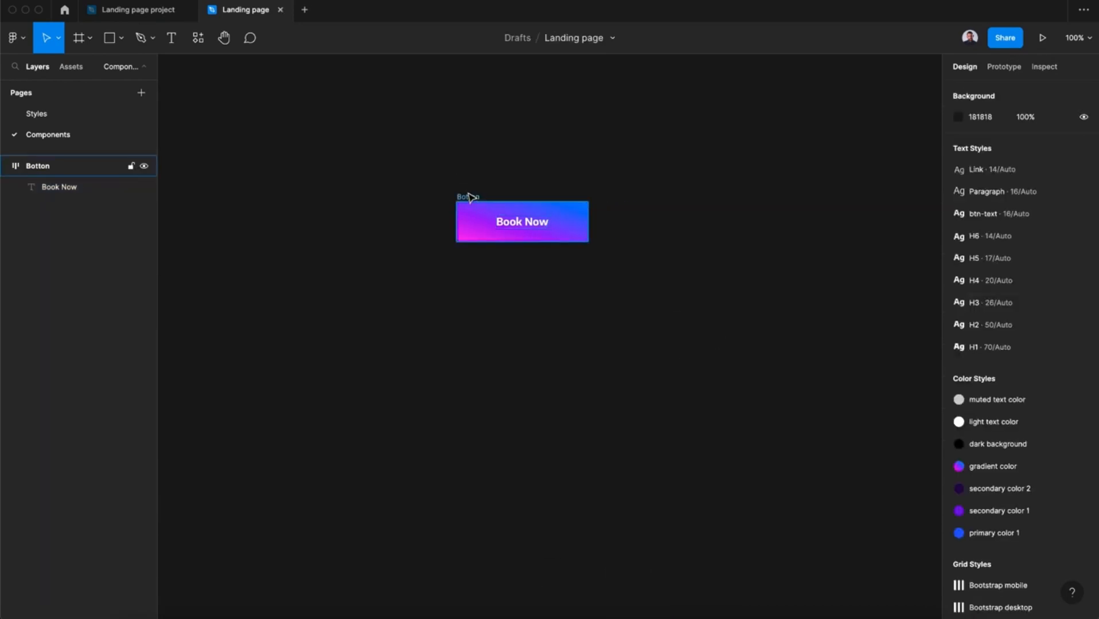
Turn the Botton frame into a component and add a second variant to it.
click(469, 197)
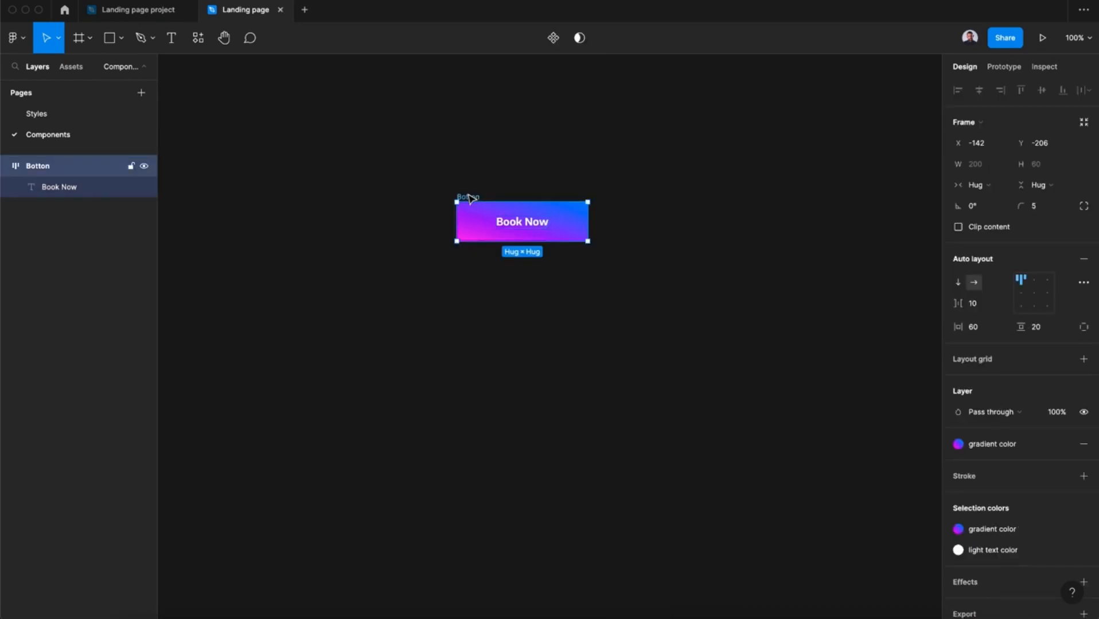
click(552, 40)
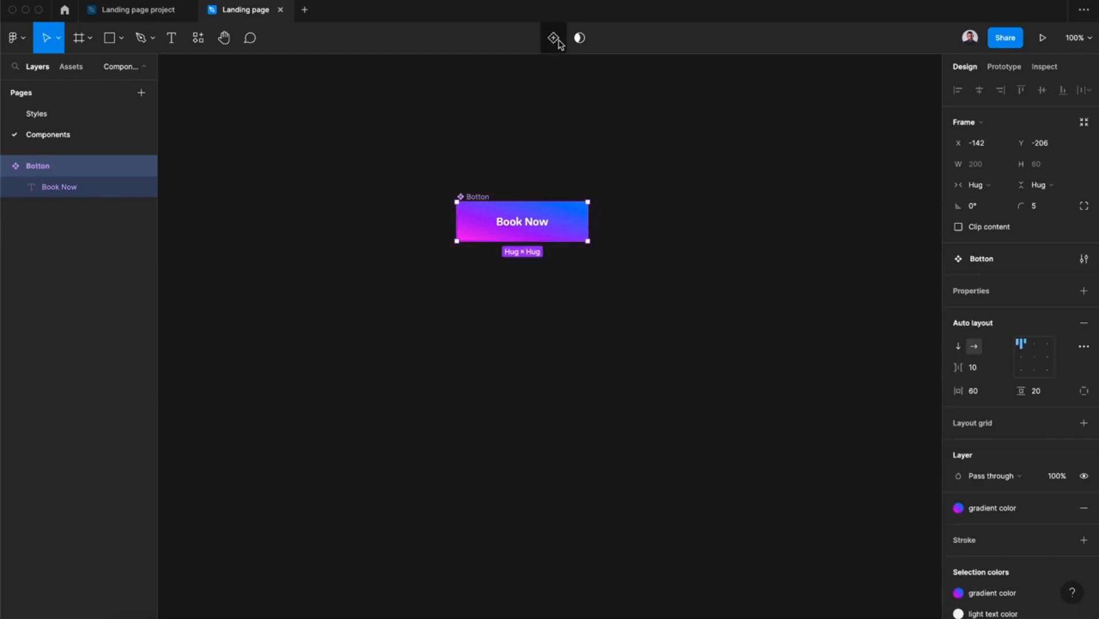
click(555, 39)
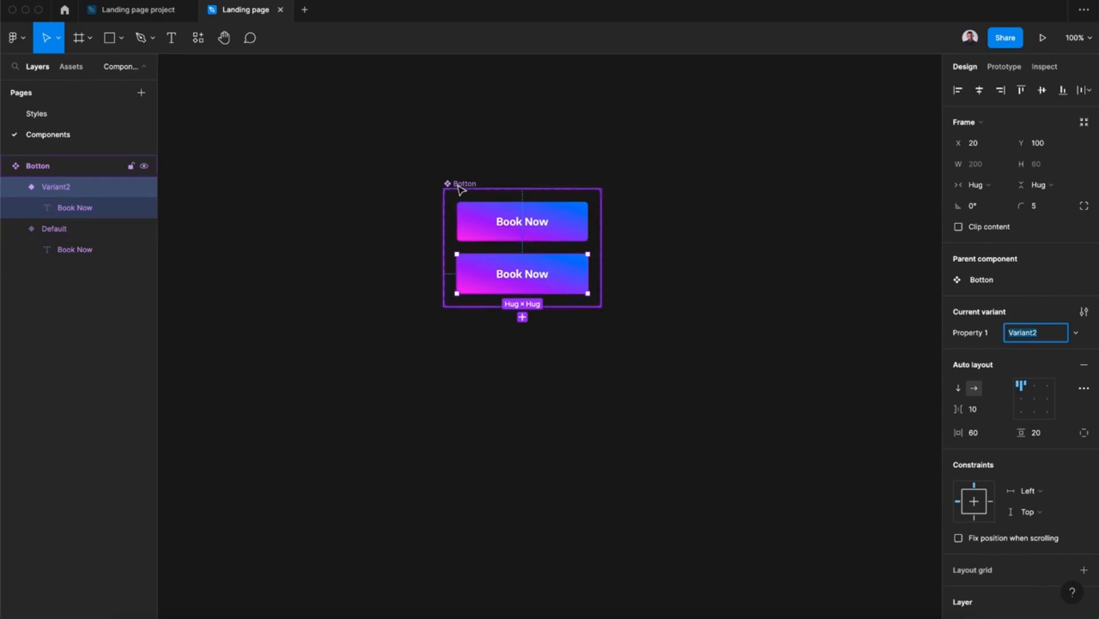
Rename the Botton component set's variant property Property 1 as Styles.
click(460, 186)
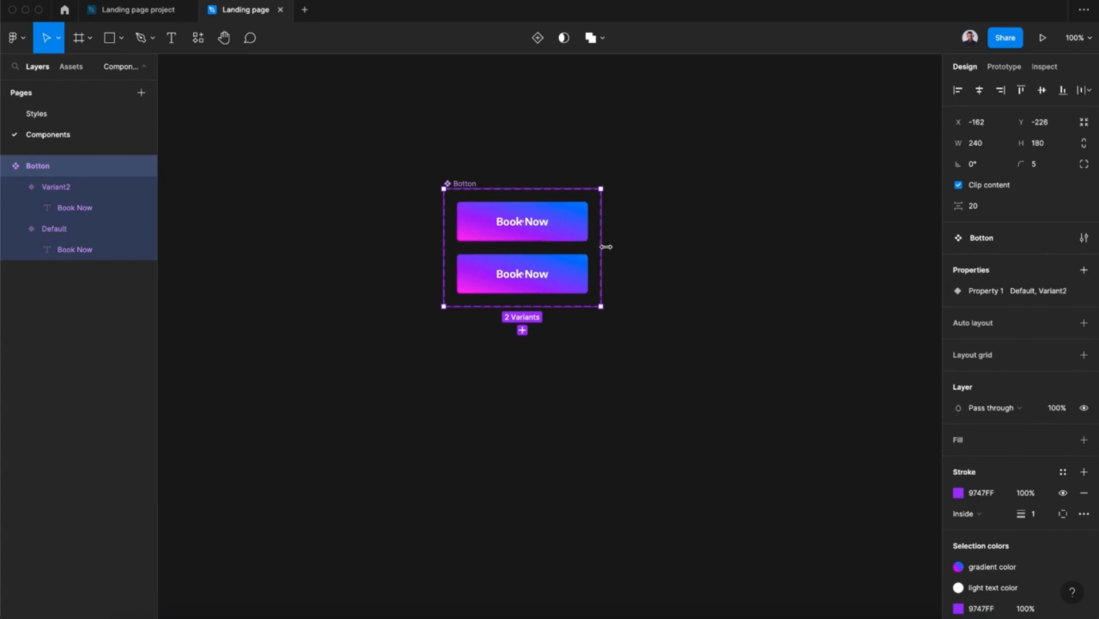
double_click(982, 292)
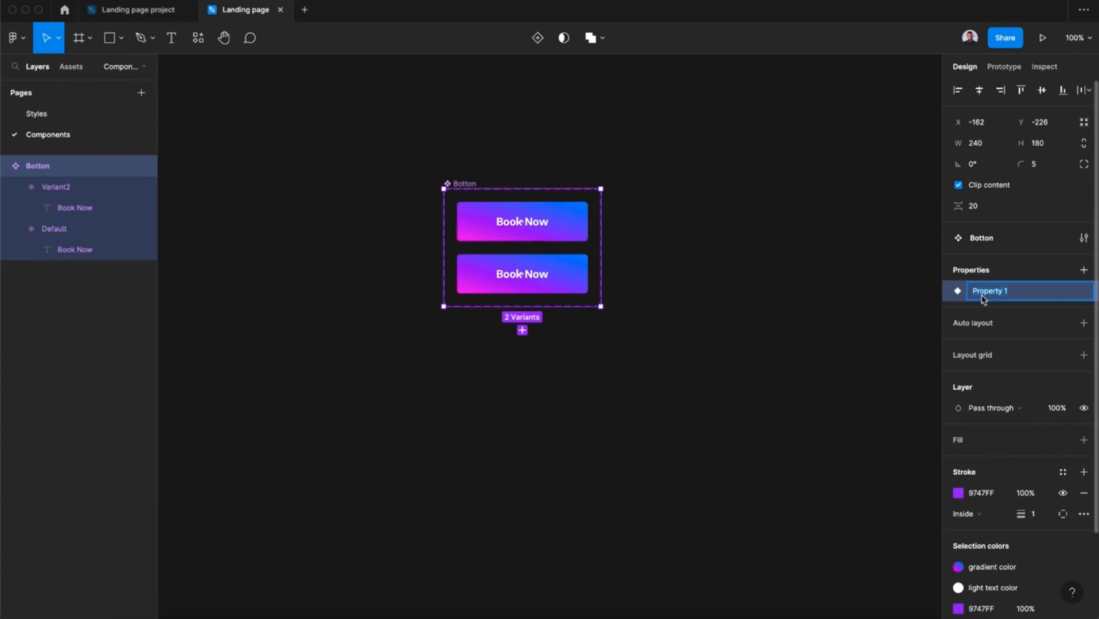
text(Sty)
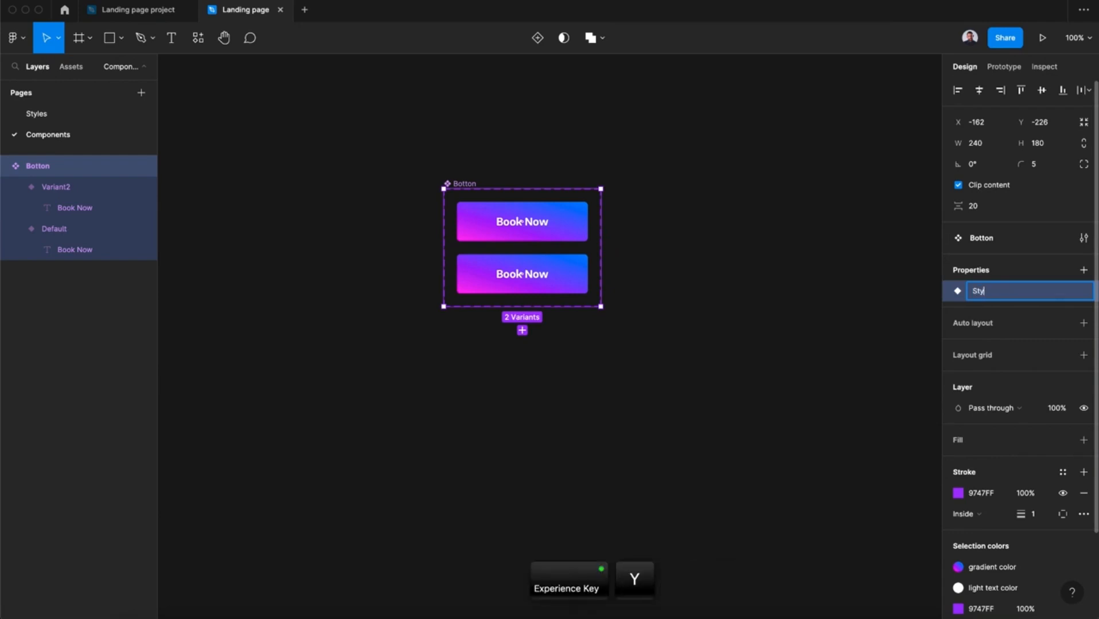
text(les)
key(Return)
Create a second variant property named States with the value Default on the Botton component set.
click(1084, 272)
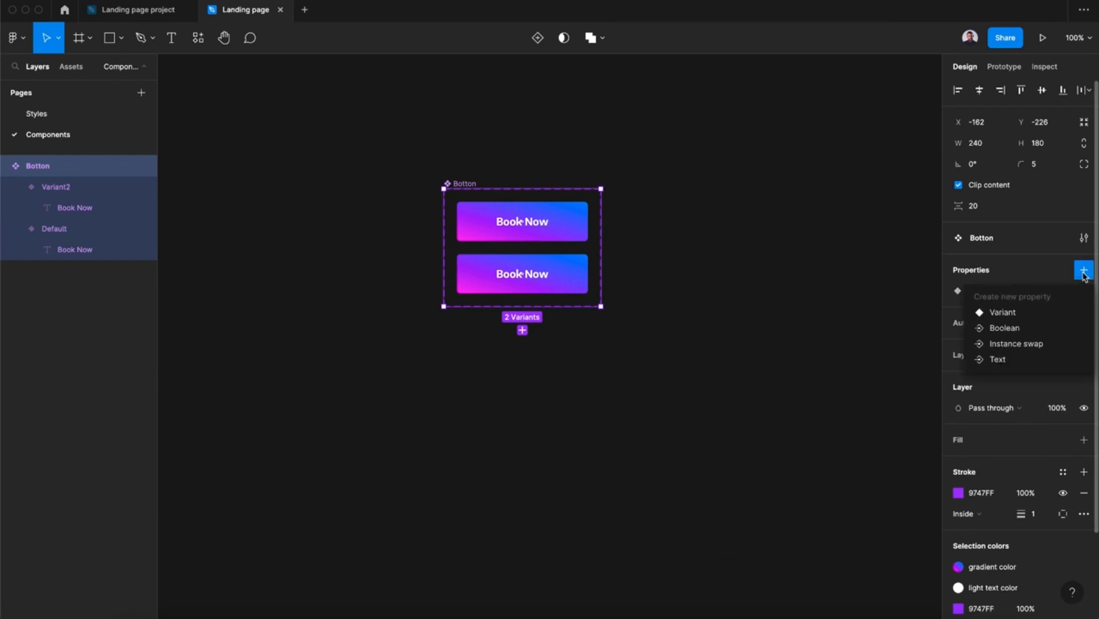
click(1017, 313)
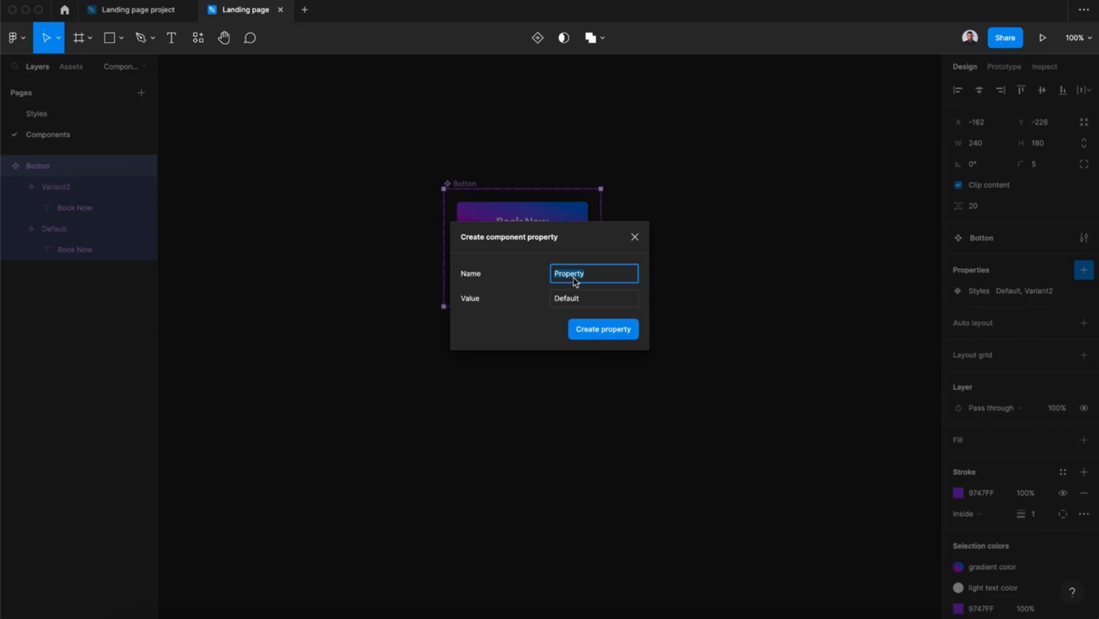
key(Caps_Lock)
text(S)
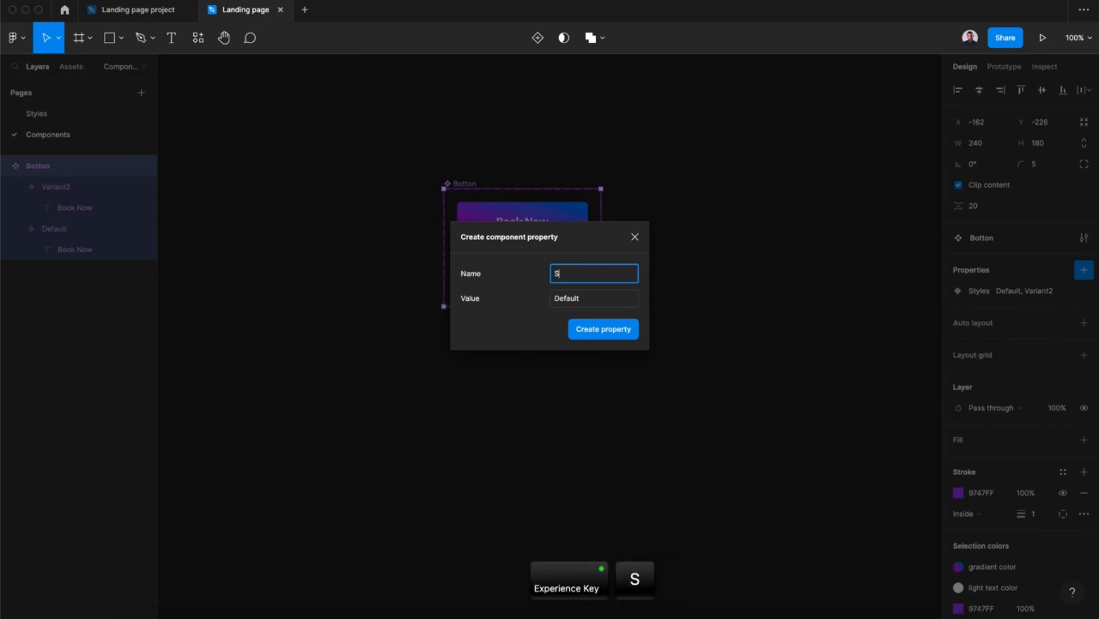
text(tates)
key(Return)
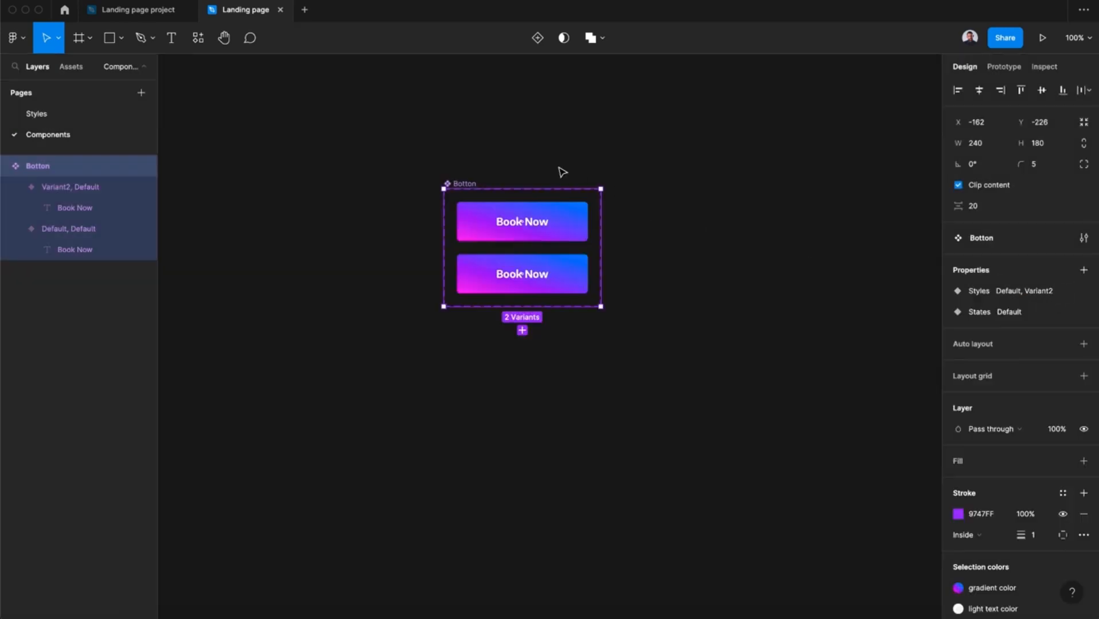
Set the upper button variant's Styles value to Filled.
click(572, 229)
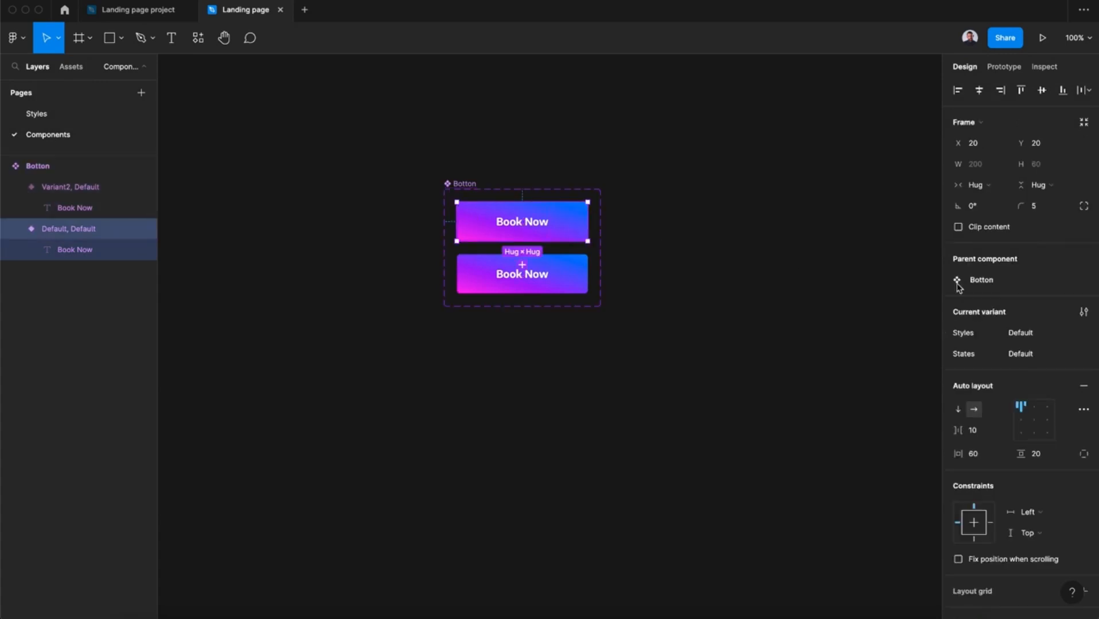
click(1019, 335)
text(Filled)
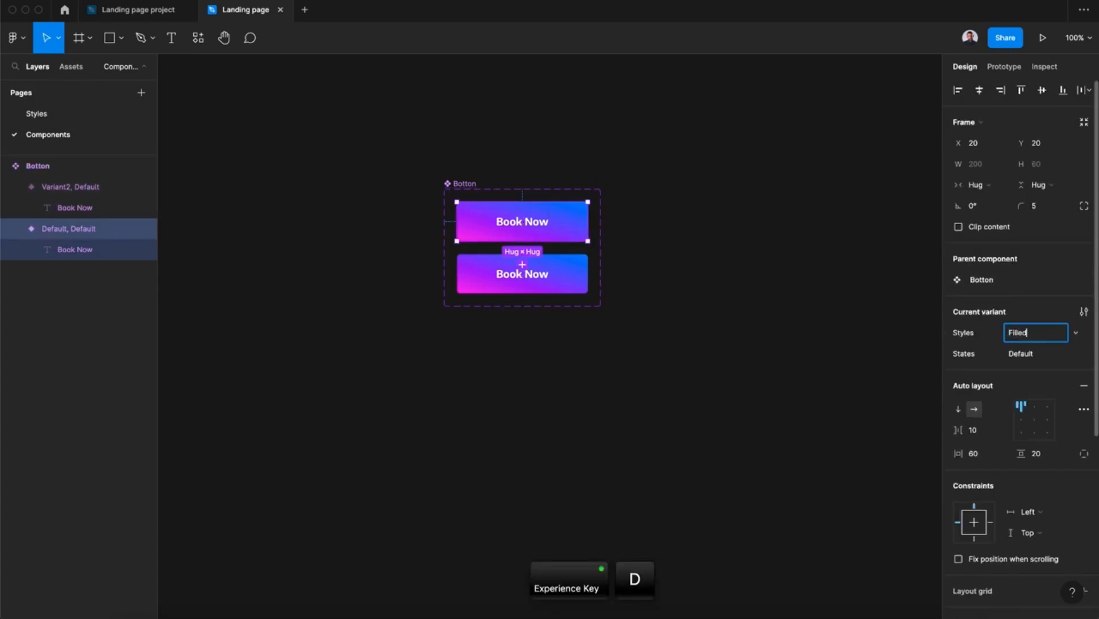
key(Return)
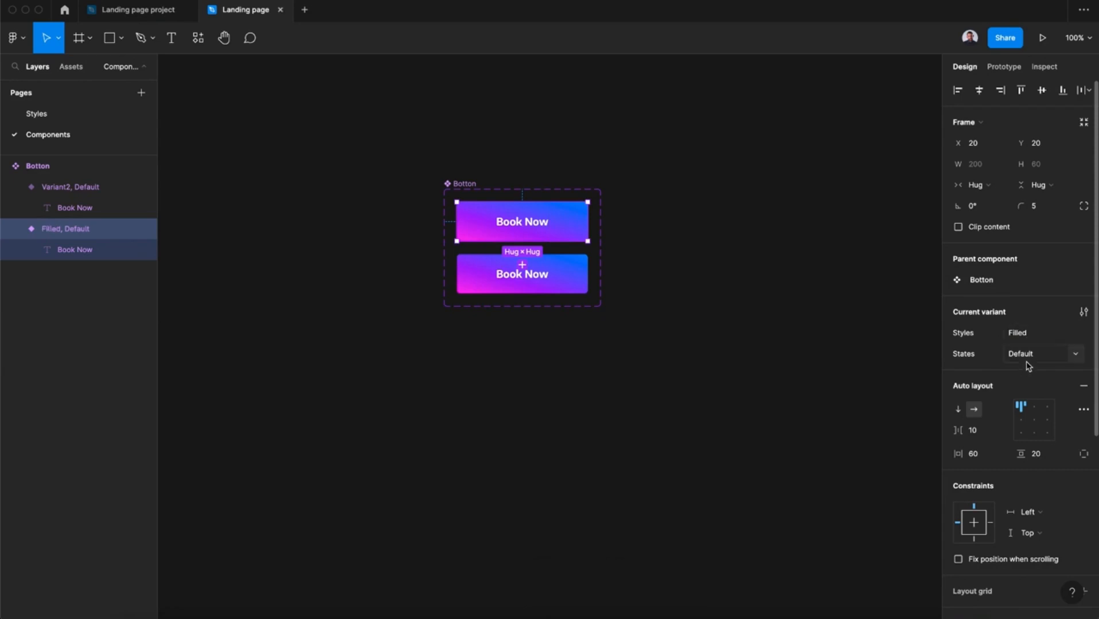
Set the lower button variant's States value to Hovered and its Styles value to Filled.
click(581, 272)
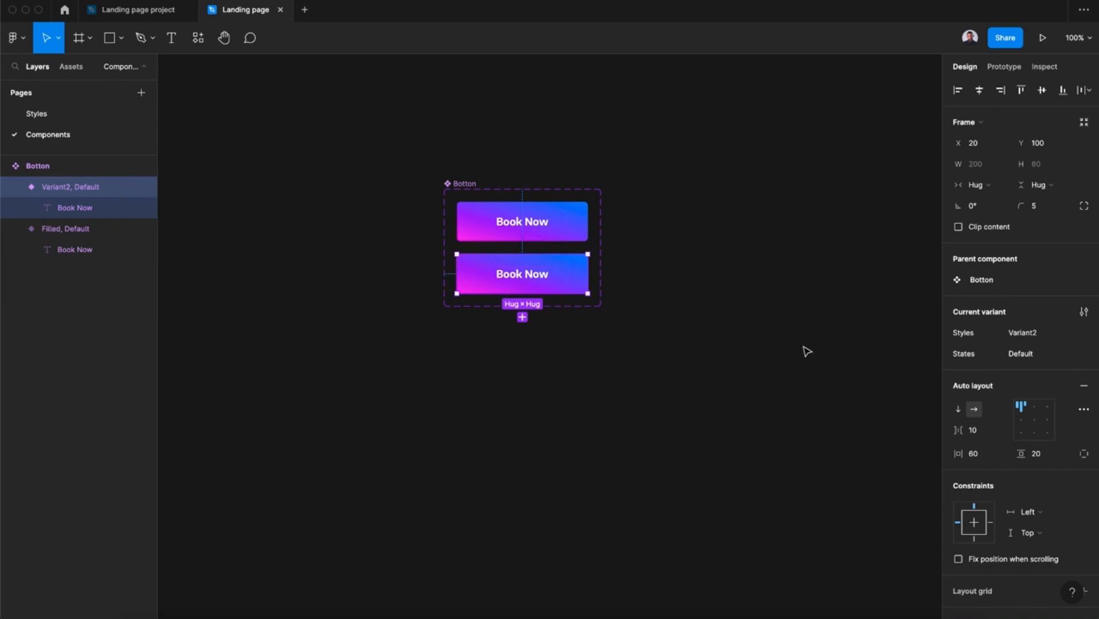
click(1045, 358)
text(Hovered)
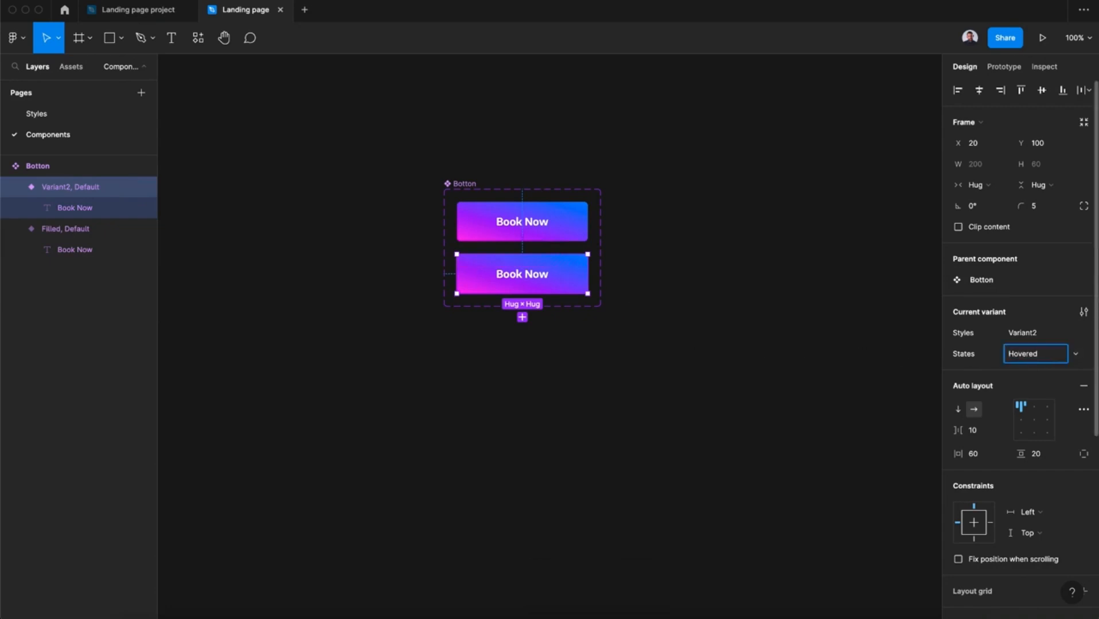
click(1036, 332)
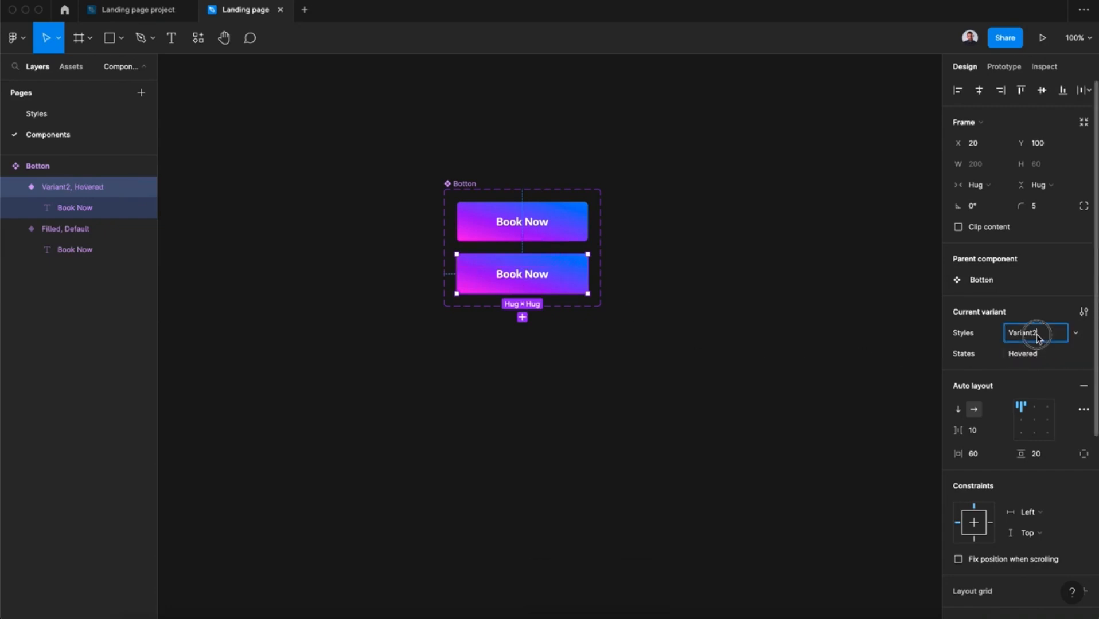
text(Filled)
key(Return)
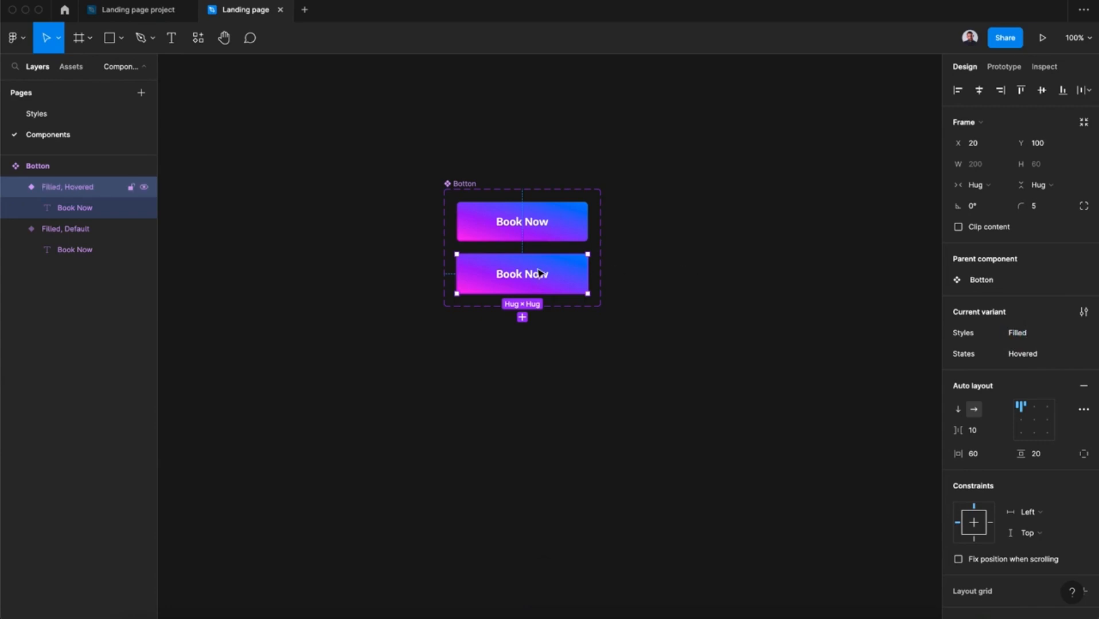
Detach the gradient color style from the Hovered variant's fill and shift its gradient handles so pink covers more of the button.
scroll(992, 472, down, 5)
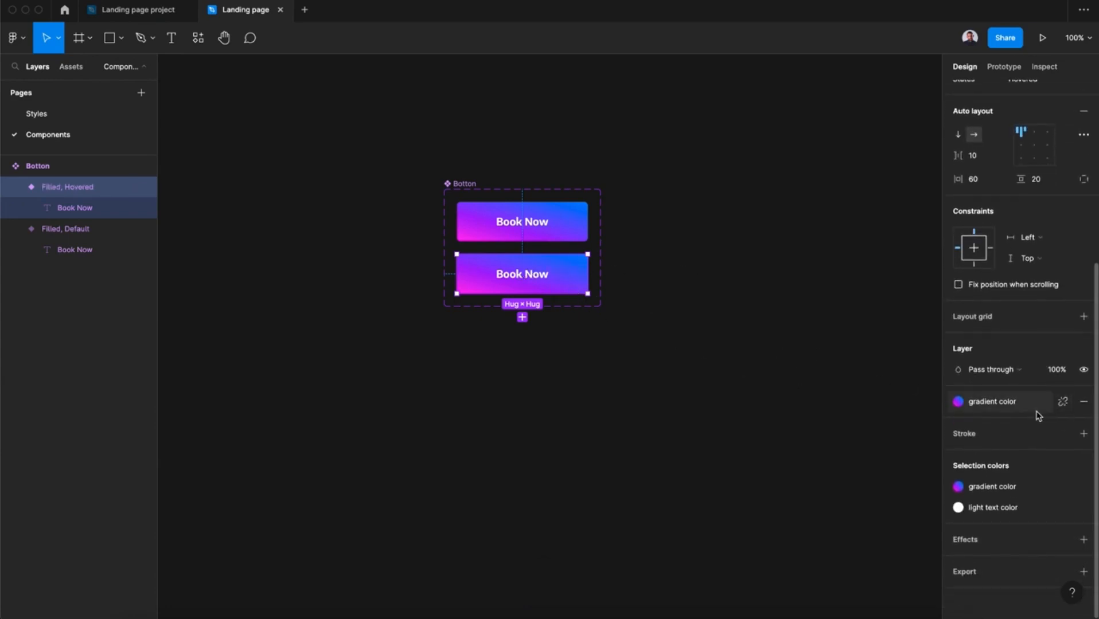
click(1063, 402)
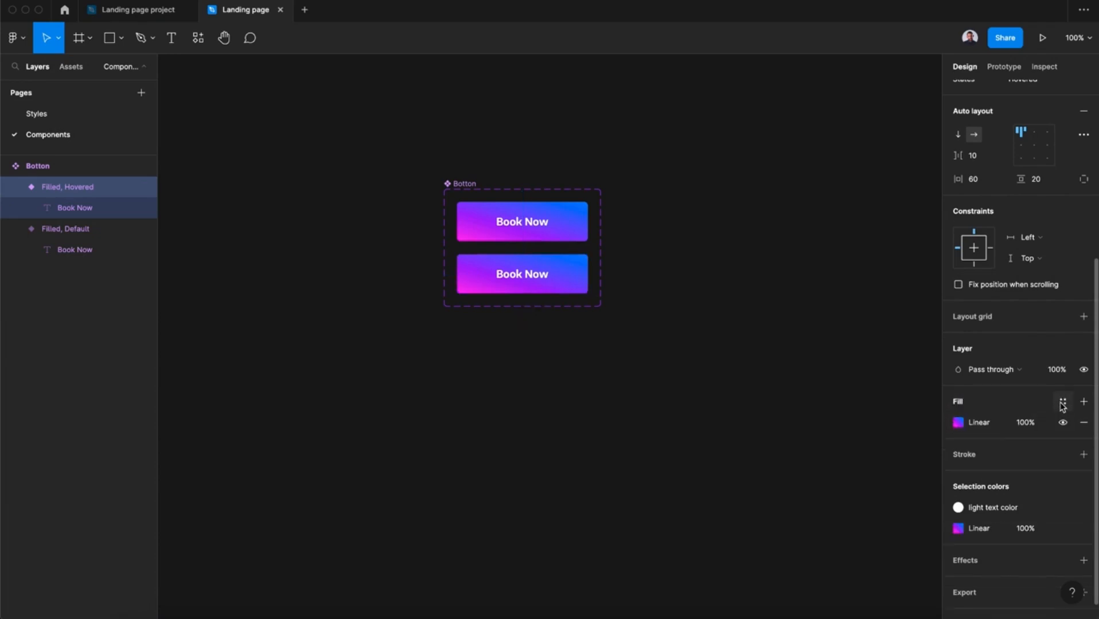
click(958, 423)
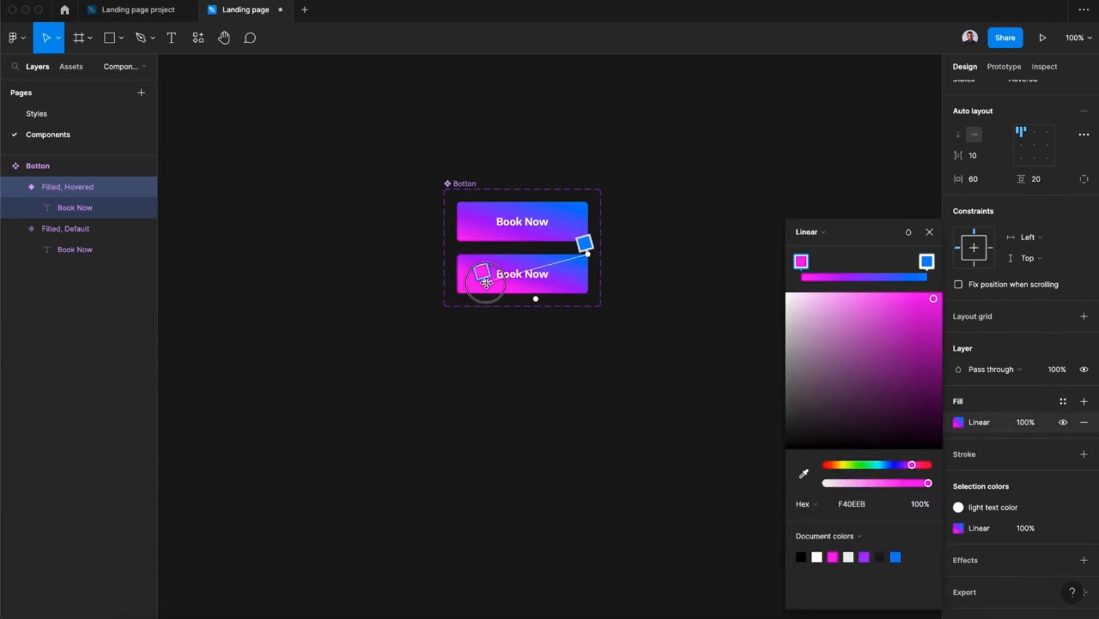
drag(487, 281, 492, 280)
drag(586, 246, 617, 245)
key(Escape)
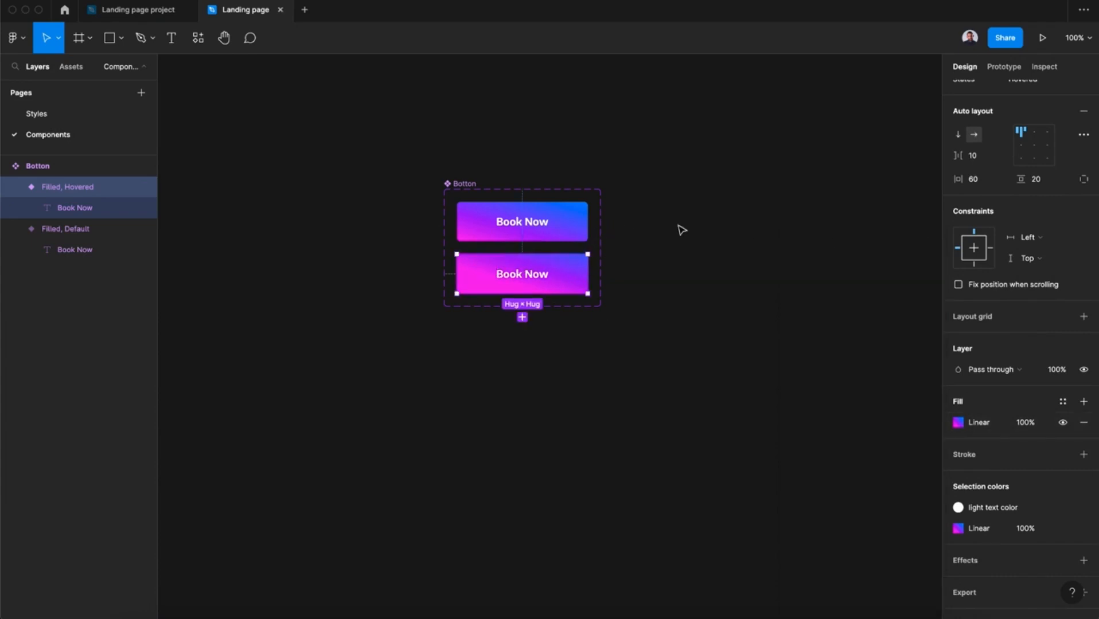
Add a third variant to the Botton component set and set its States value to Pressed.
click(493, 182)
click(536, 46)
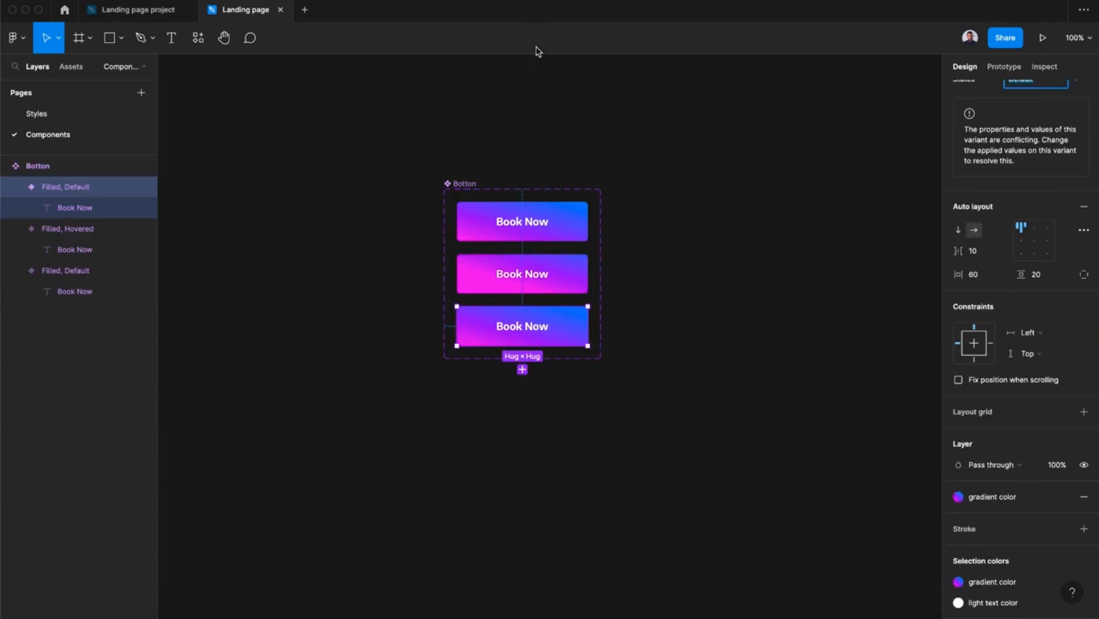
scroll(1053, 278, up, 3)
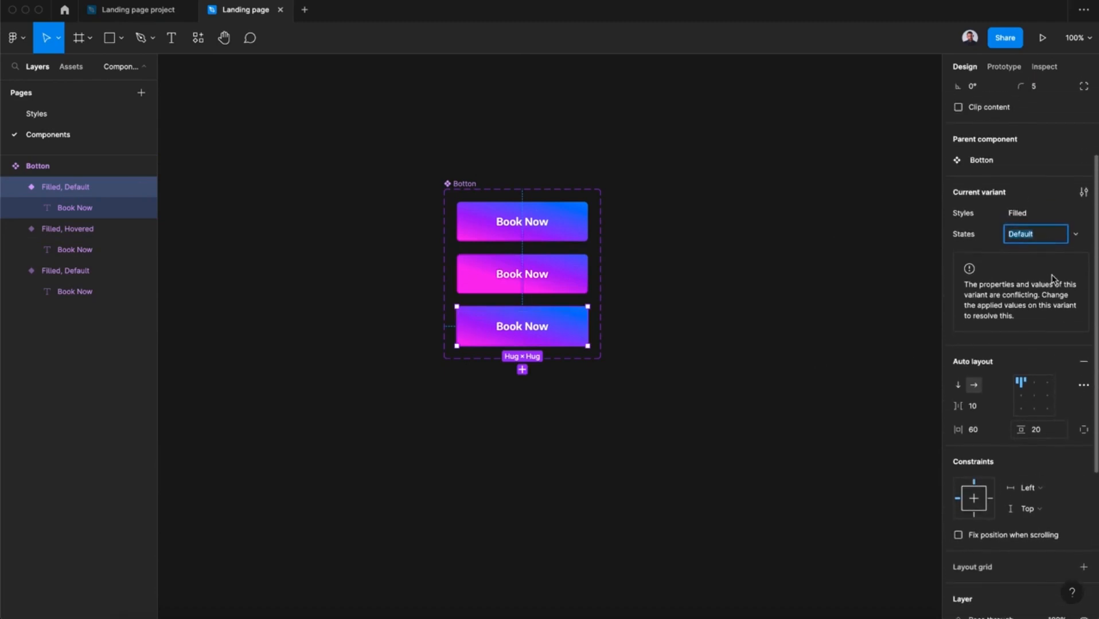
scroll(1053, 279, up, 1)
text(Pressed)
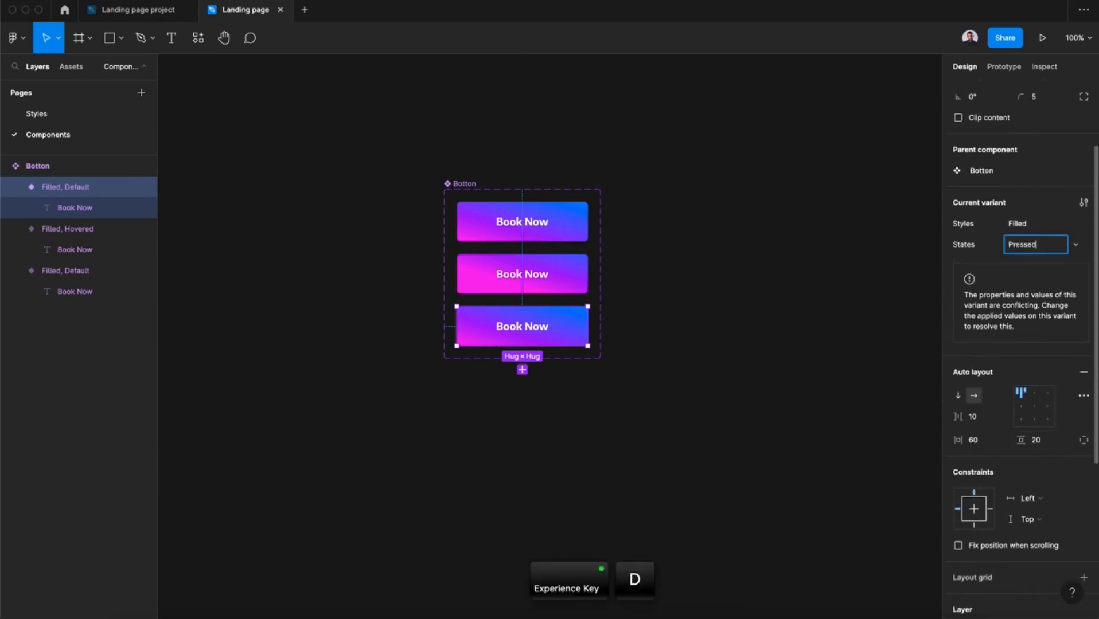
key(Return)
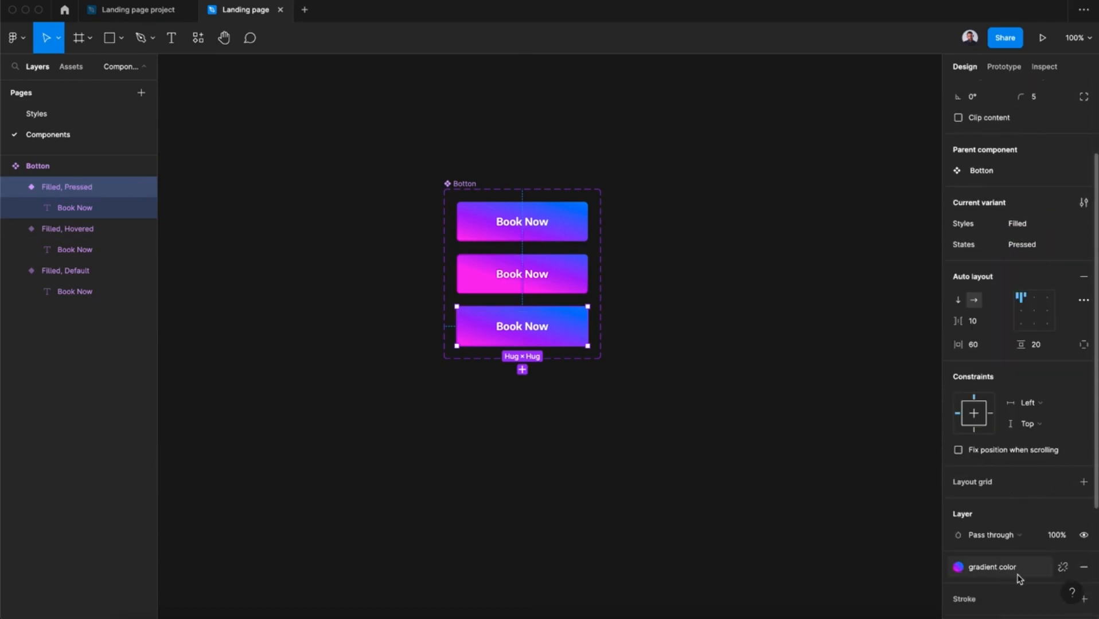
Detach the Pressed variant's gradient style and move the pink stop close to the blue one so the button is almost entirely pink.
scroll(1063, 572, down, 3)
click(958, 472)
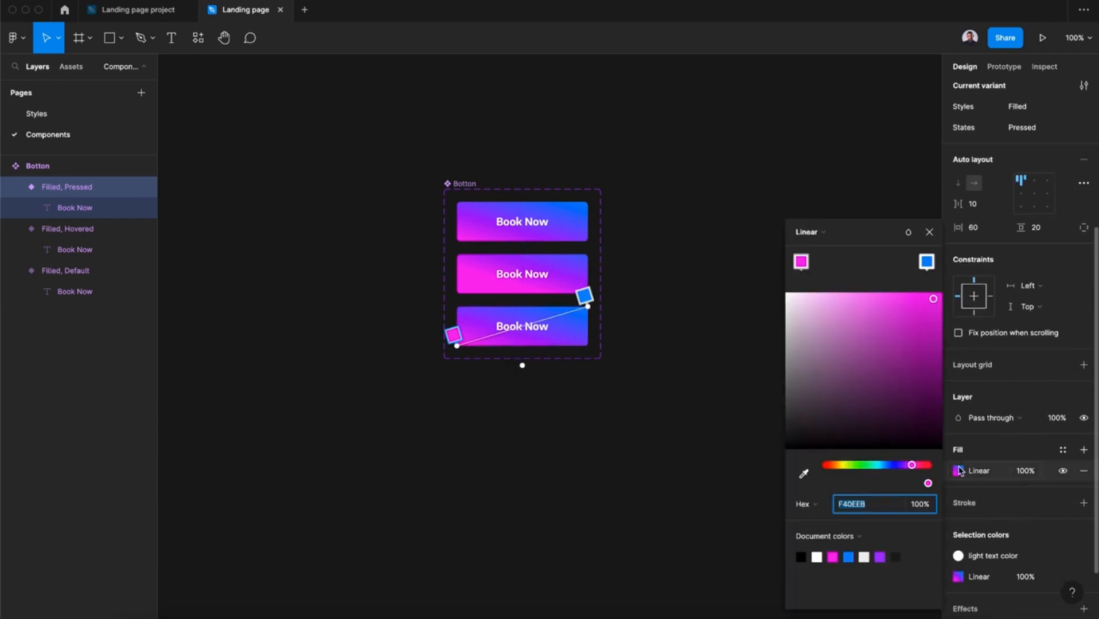
drag(457, 347, 569, 311)
click(930, 231)
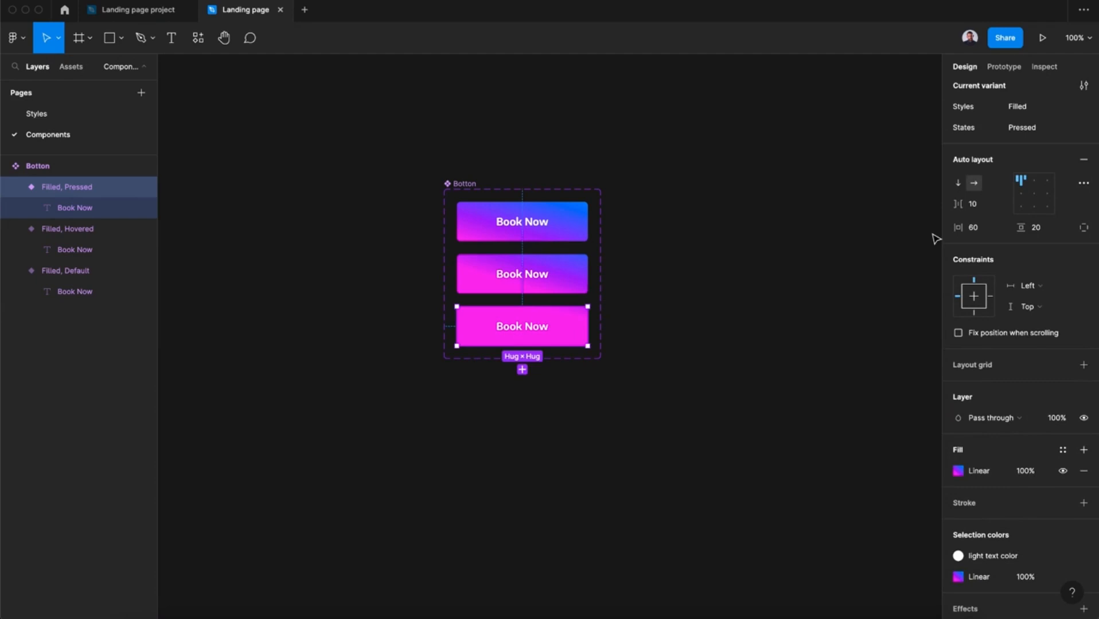
click(736, 299)
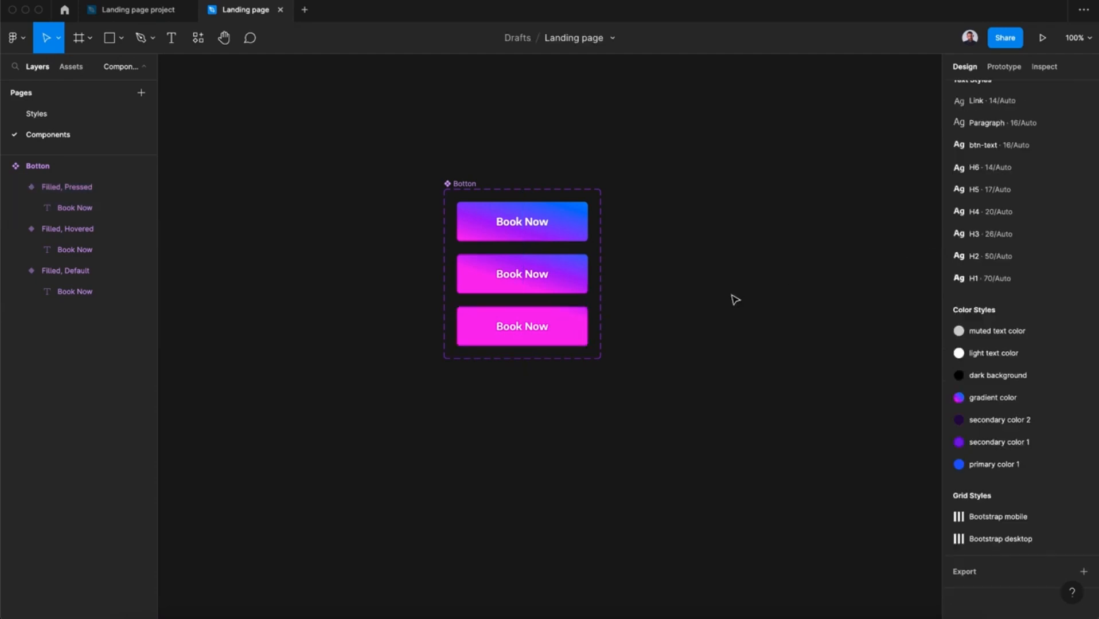
Add a fourth variant, widen the Botton component set, and place the new button beside the Filled Default one in a second column.
click(475, 189)
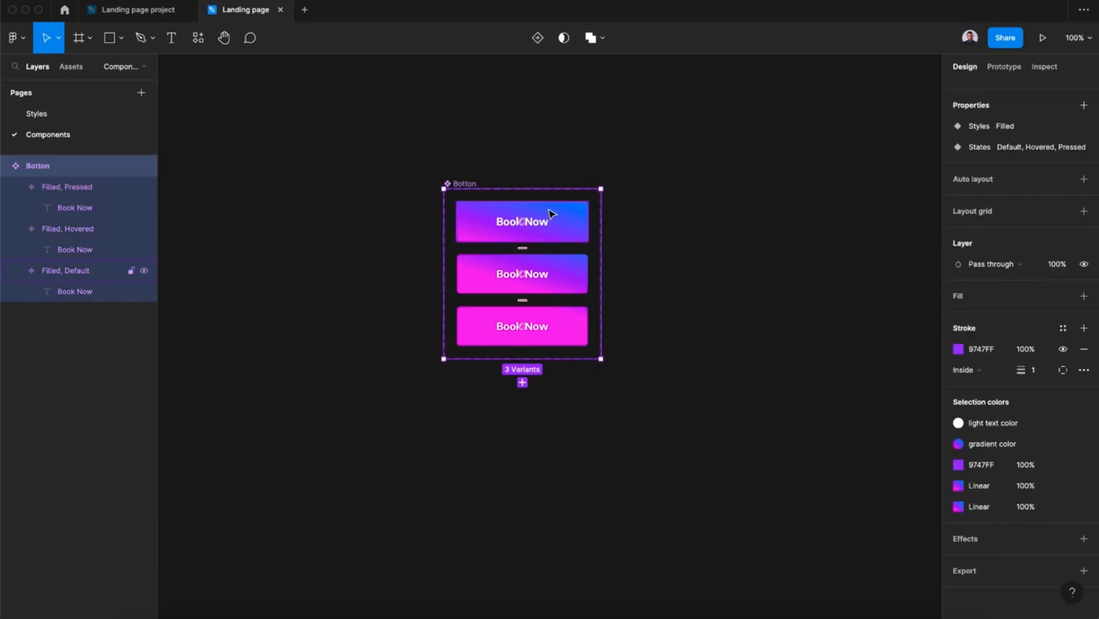
click(537, 38)
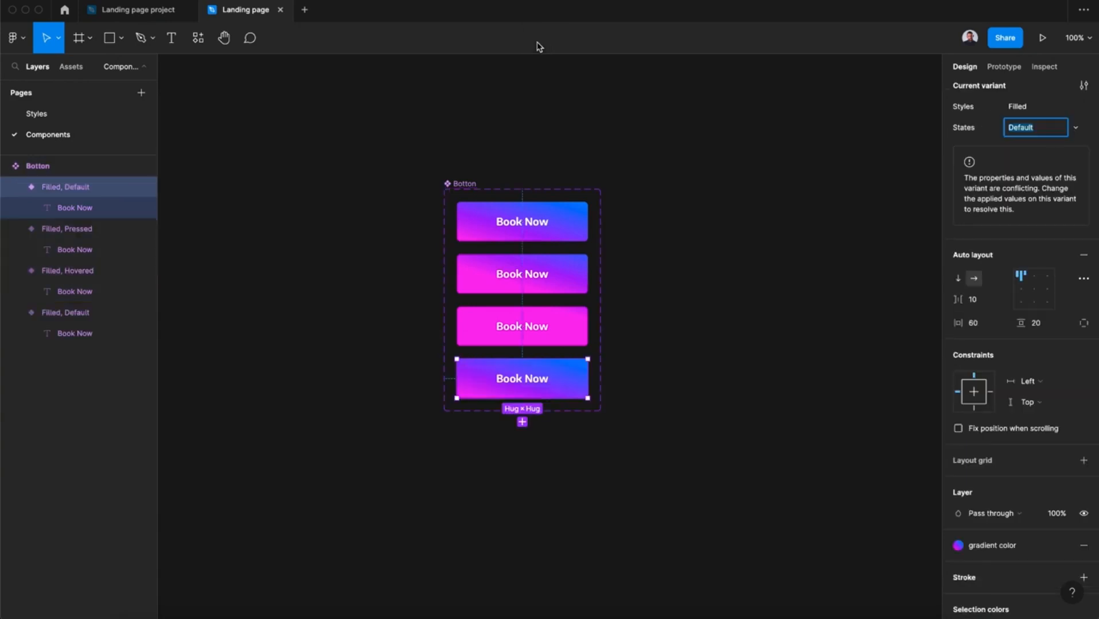
click(459, 189)
drag(601, 247, 759, 247)
drag(549, 401, 668, 262)
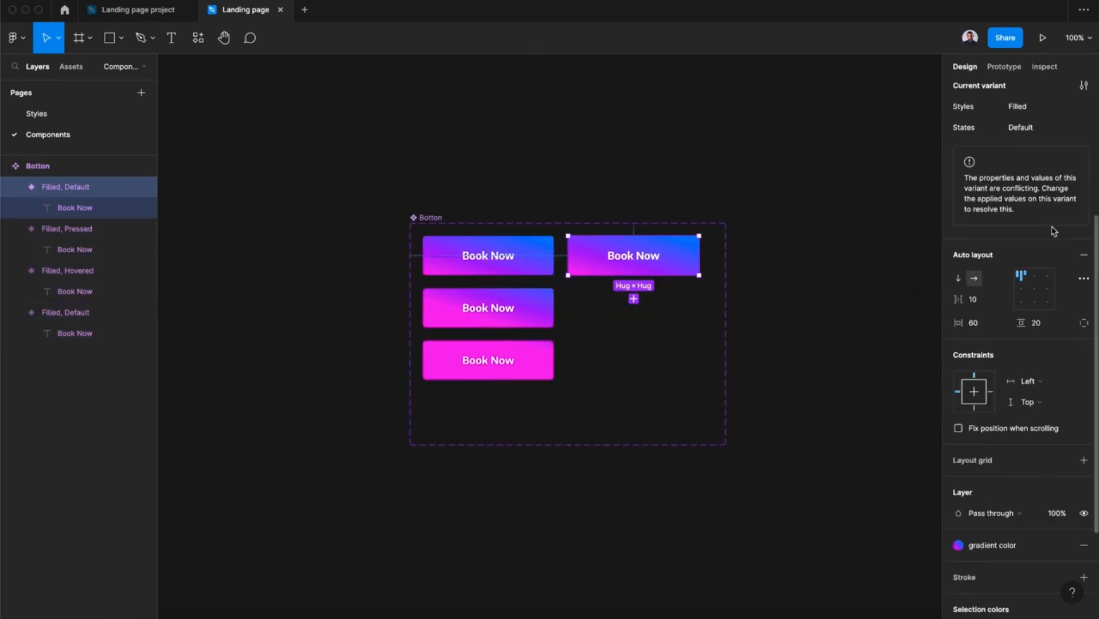
Set the Styles value of the variant in the second column to Outlined.
scroll(1043, 229, up, 5)
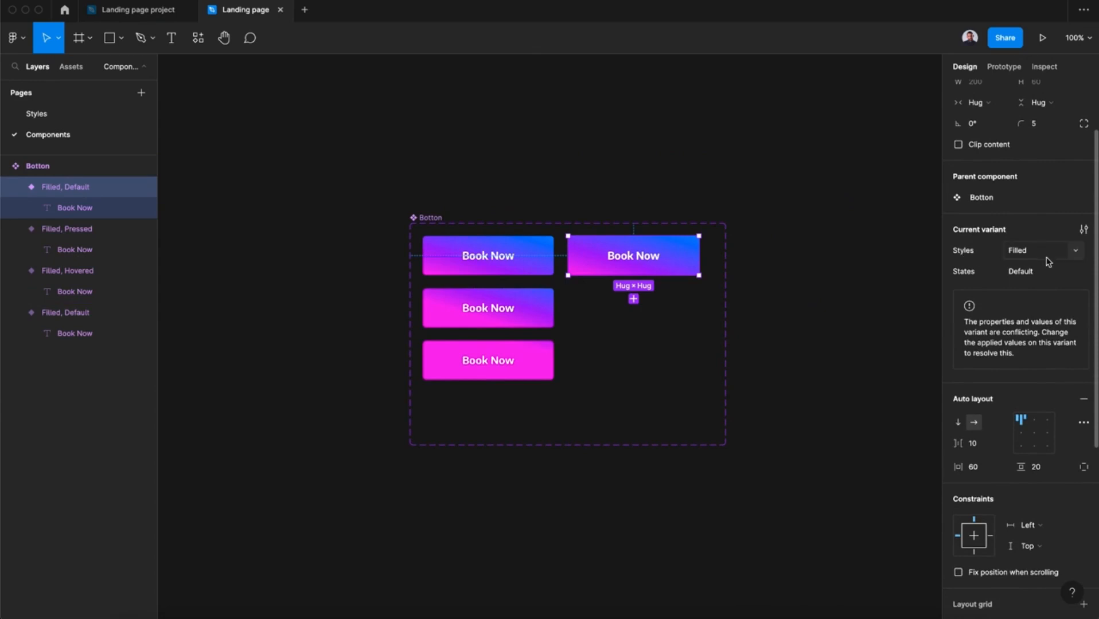
click(1033, 256)
text(Outl)
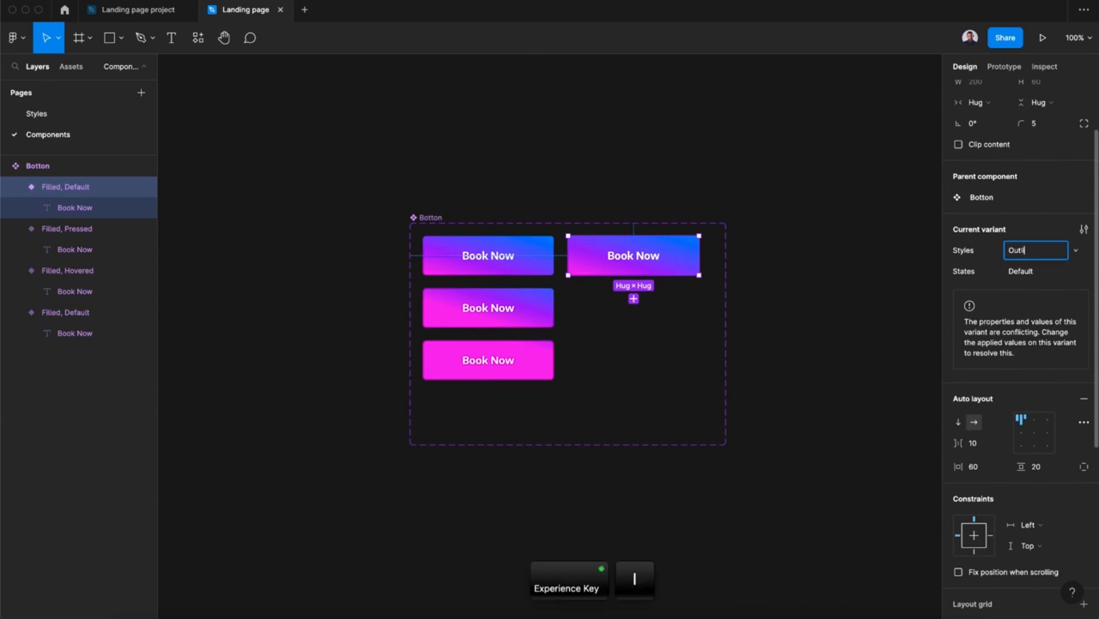
text(ined)
key(Return)
Remove the Outlined Default variant's fill and give it a stroke using the gradient color style.
click(1084, 431)
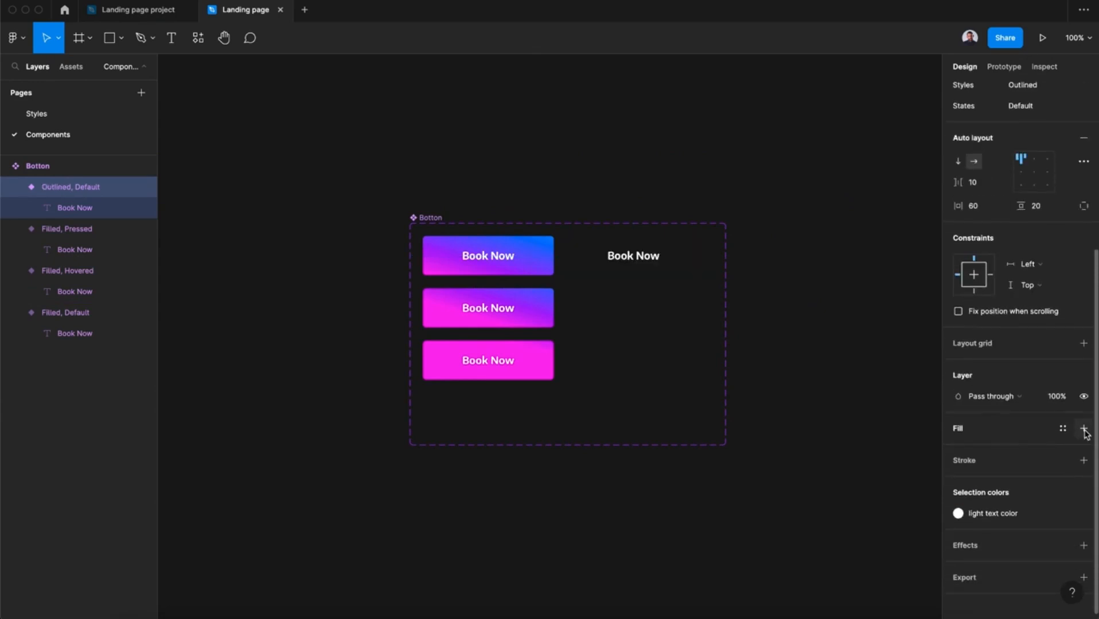
click(1084, 455)
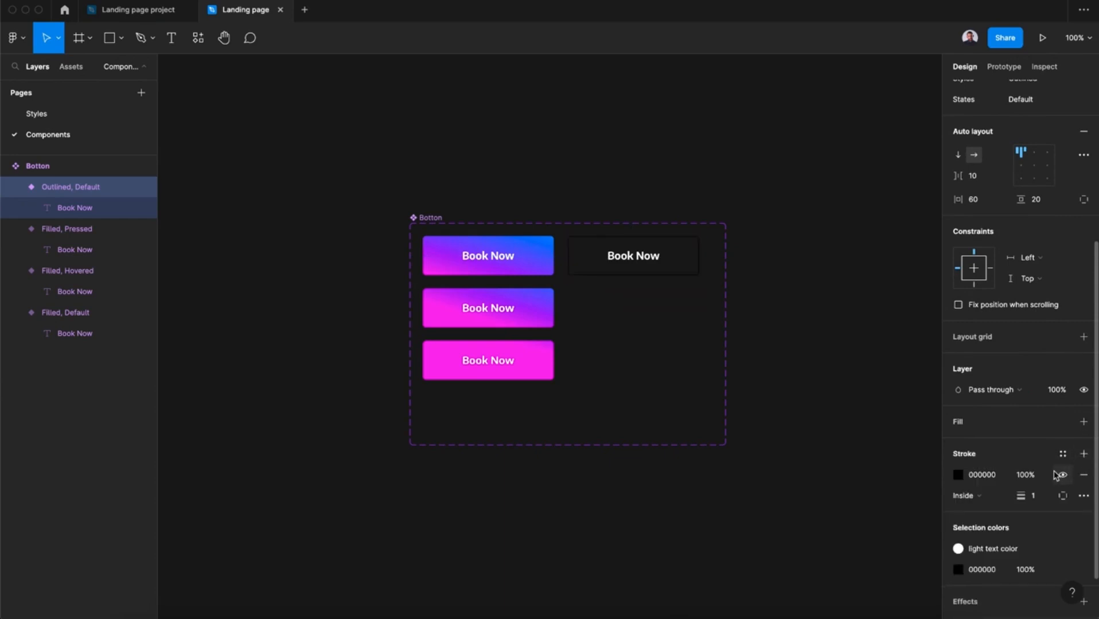
click(1063, 454)
click(1001, 539)
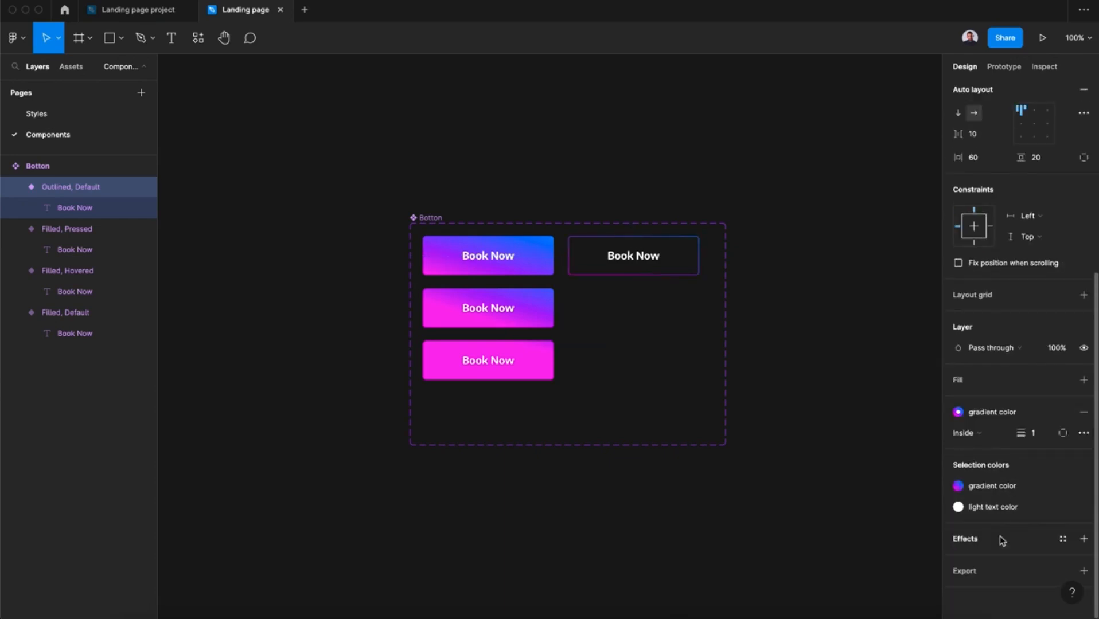
Add a fifth variant to the Botton component set and place it directly below the Outlined Default button.
scroll(1059, 226, up, 3)
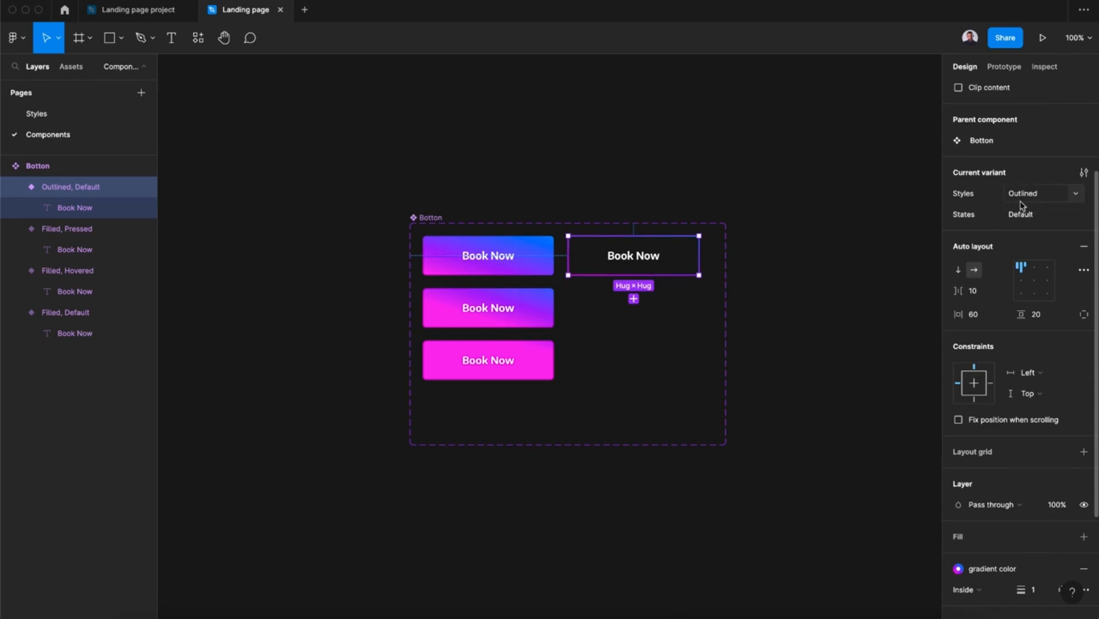
click(423, 229)
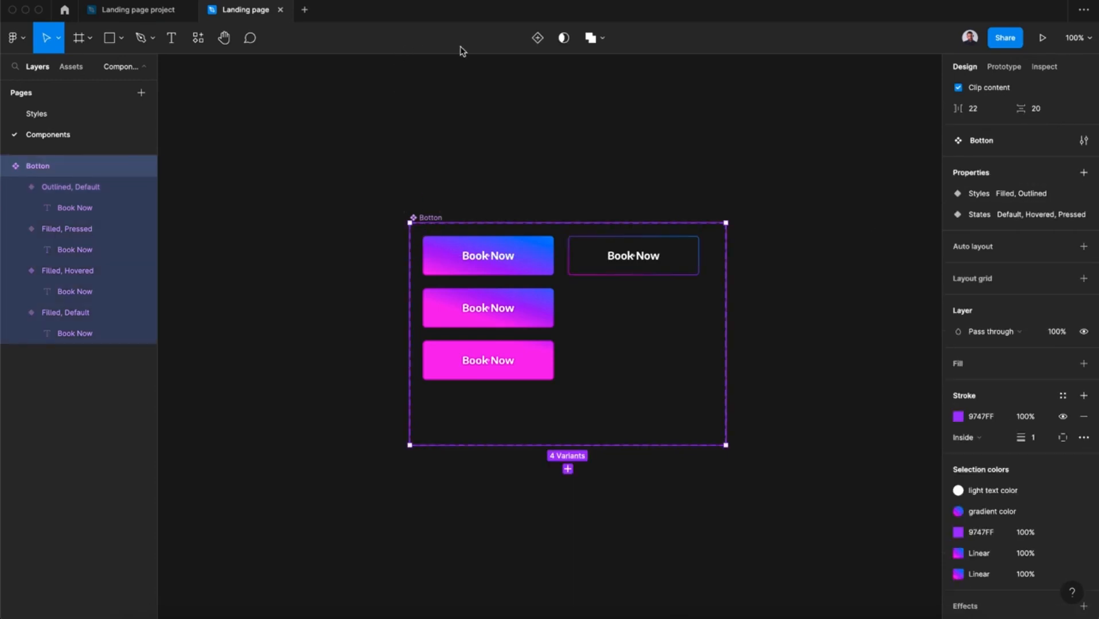
click(532, 45)
drag(510, 467, 667, 318)
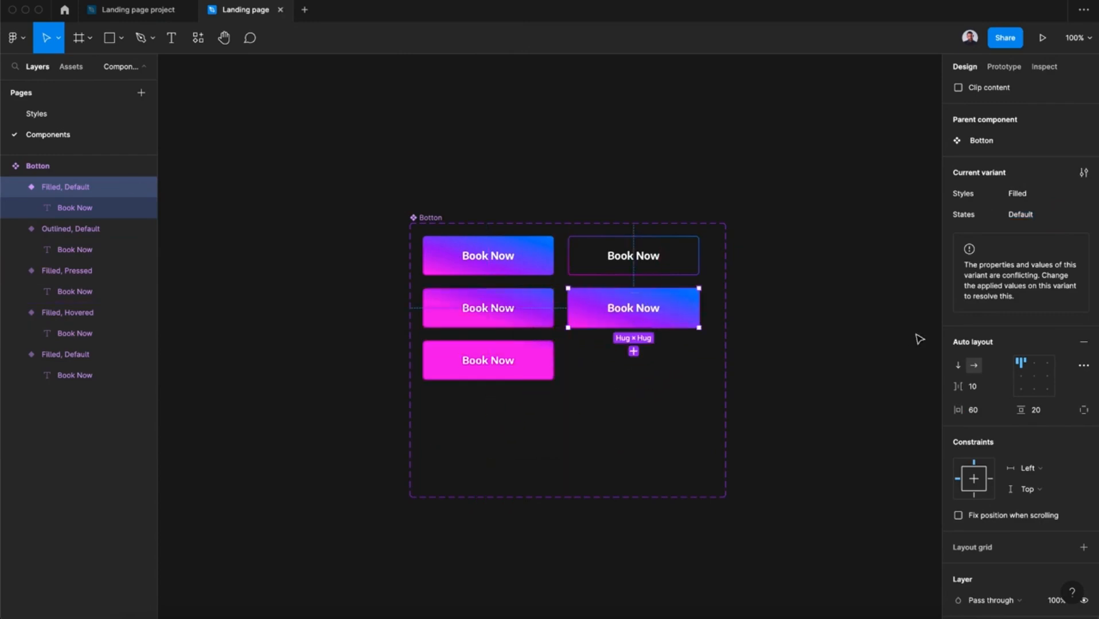
Set the new variant's Styles value to Outlined and its States value to Hovered.
click(1025, 195)
text(Outlined)
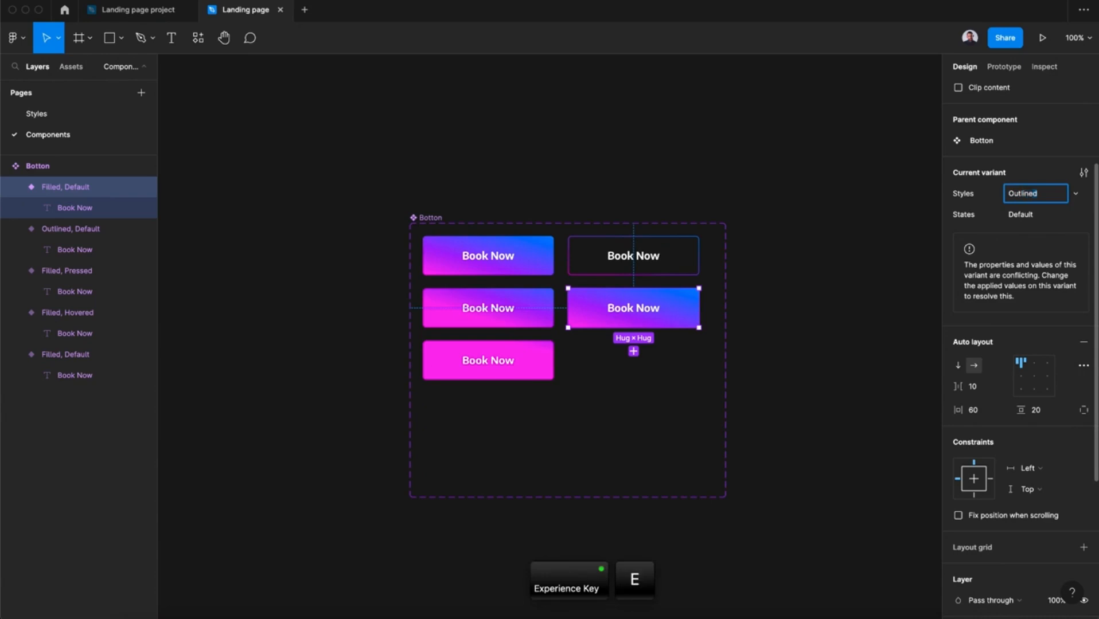
key(Return)
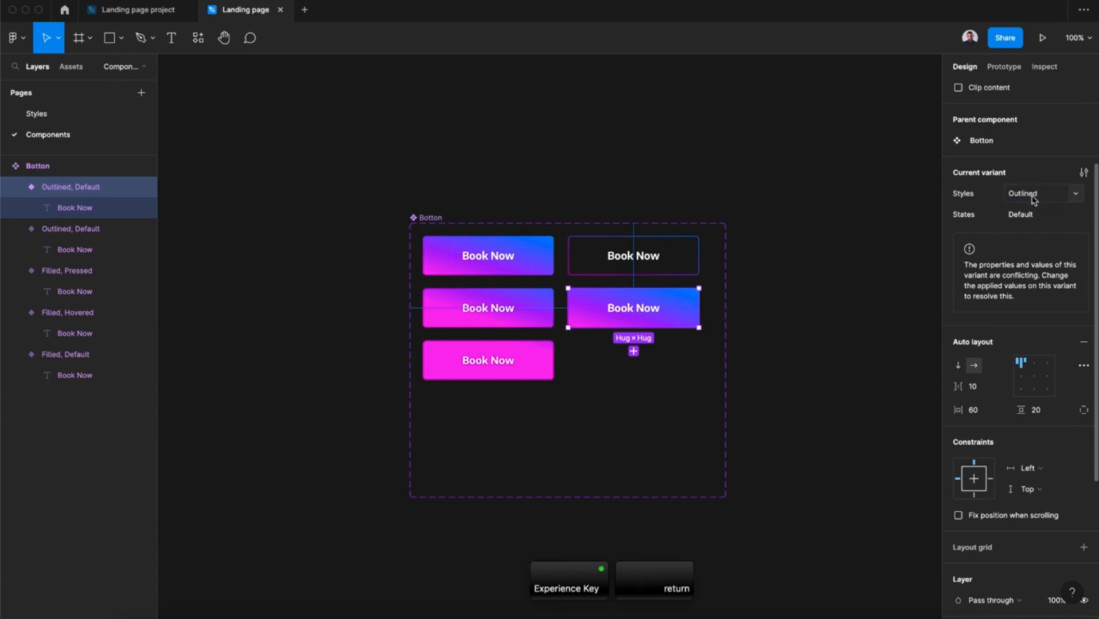
click(1042, 216)
text(Hovered)
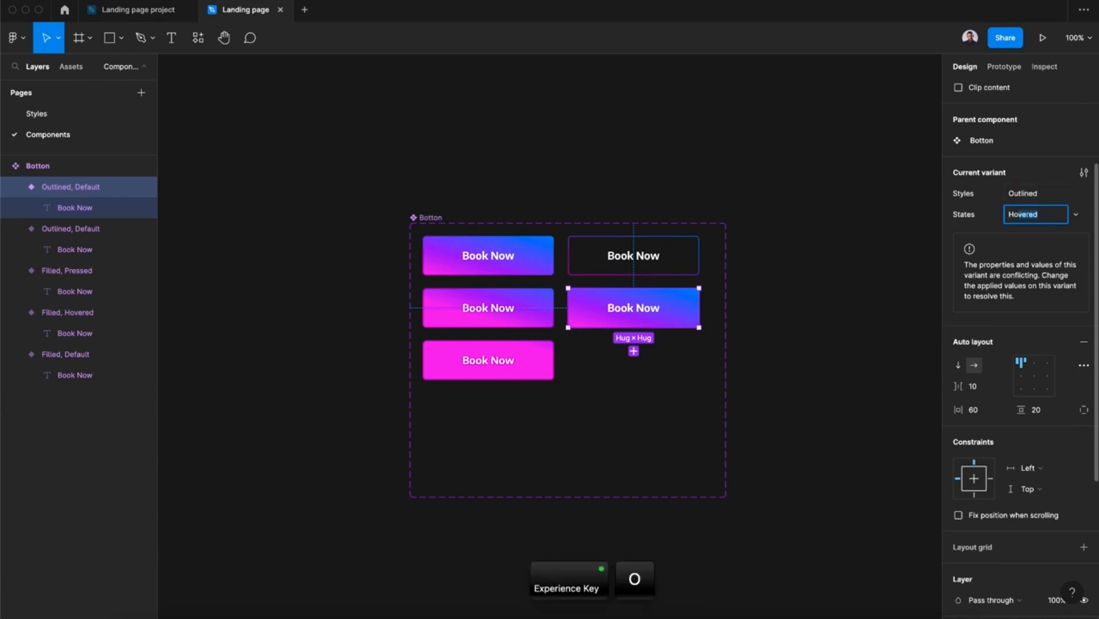
Copy the Filled Hovered variant's linear gradient fill onto the Outlined Hovered variant and remove the duplicate fill.
click(516, 310)
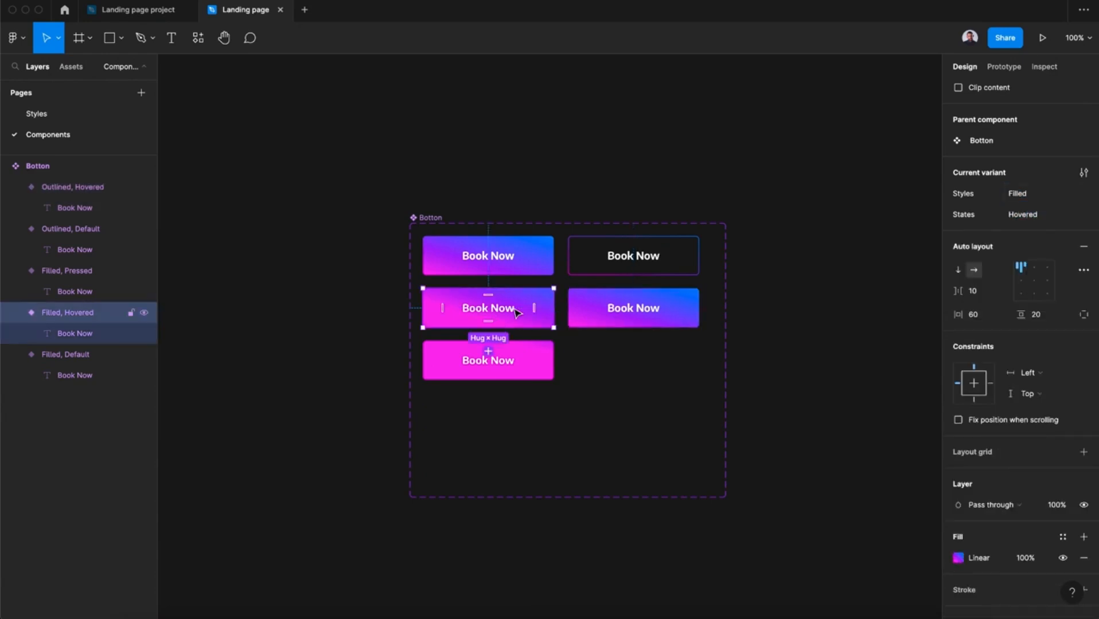
scroll(1005, 544, down, 4)
click(1047, 433)
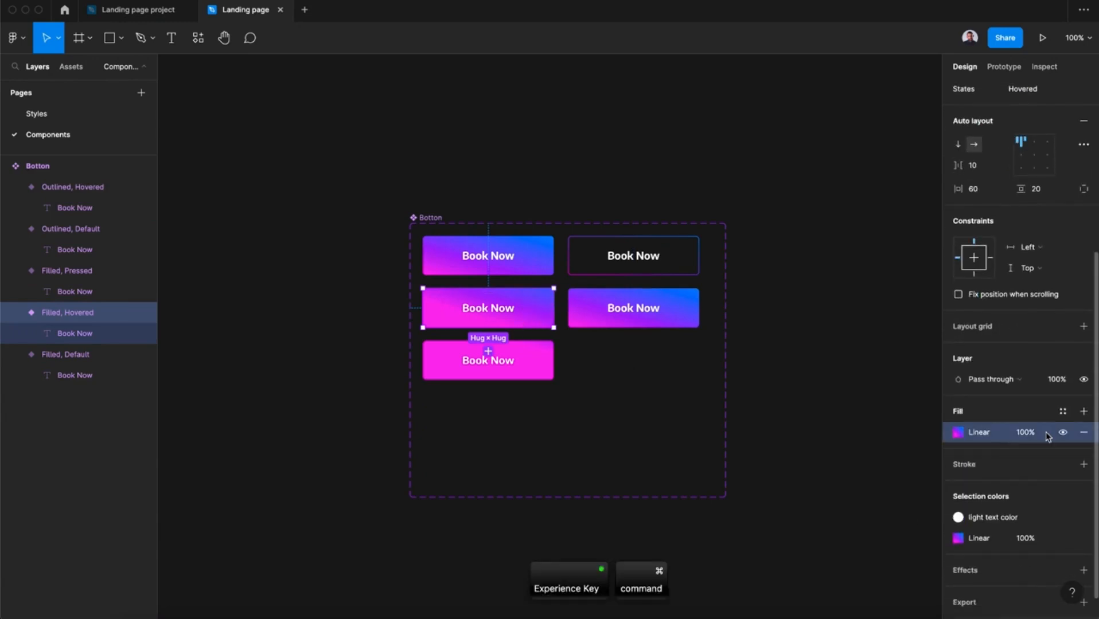
key(super+c)
click(687, 315)
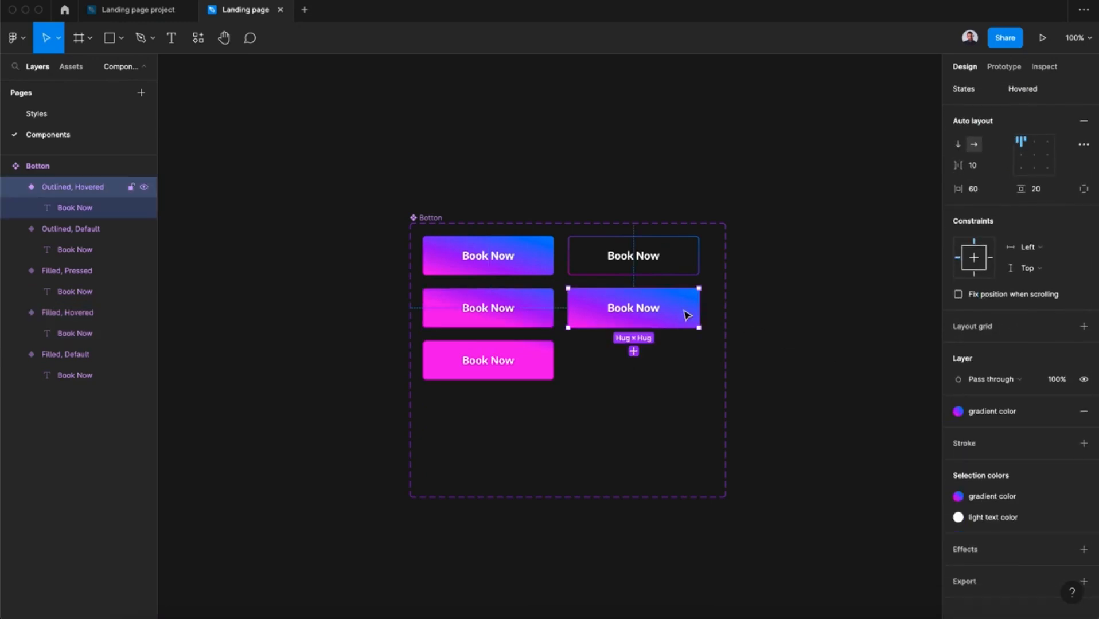
key(super+v)
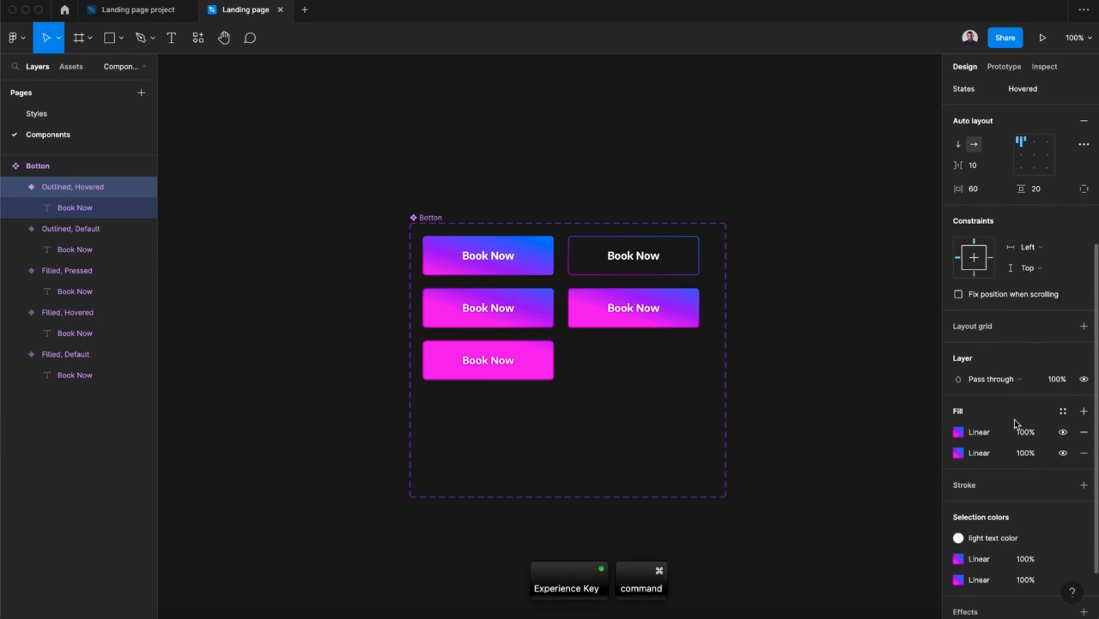
click(1083, 455)
Add a sixth variant to the Botton component set and place it below the Outlined Hovered button.
click(427, 218)
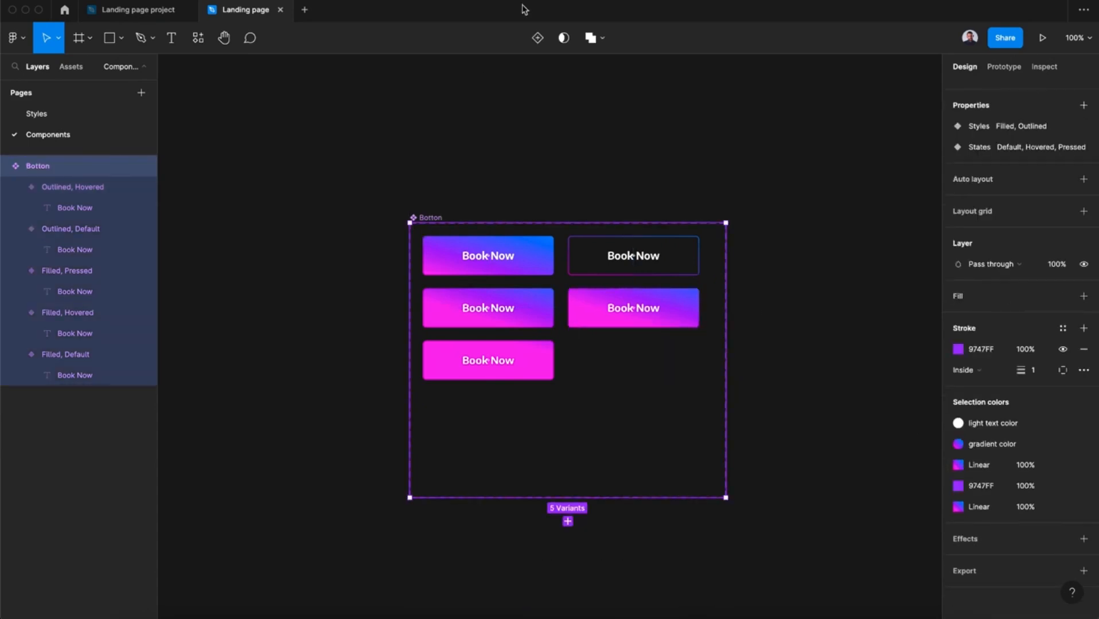
click(538, 36)
drag(525, 518, 677, 364)
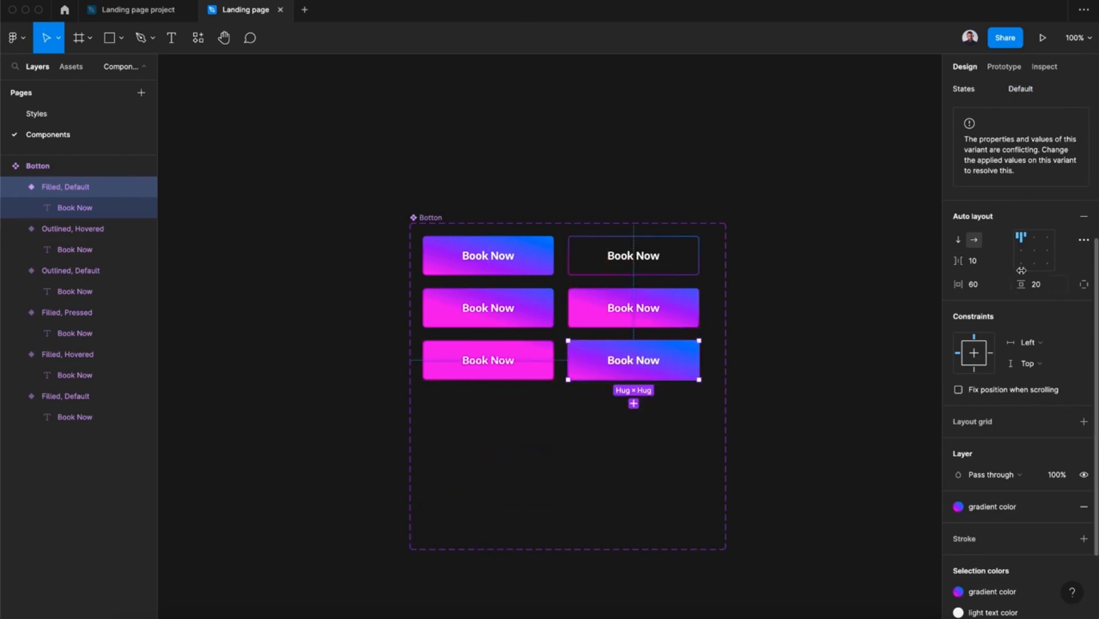
Set the sixth variant's Styles value to Outlined and its States value to Pressed.
click(1026, 294)
text(Outlined)
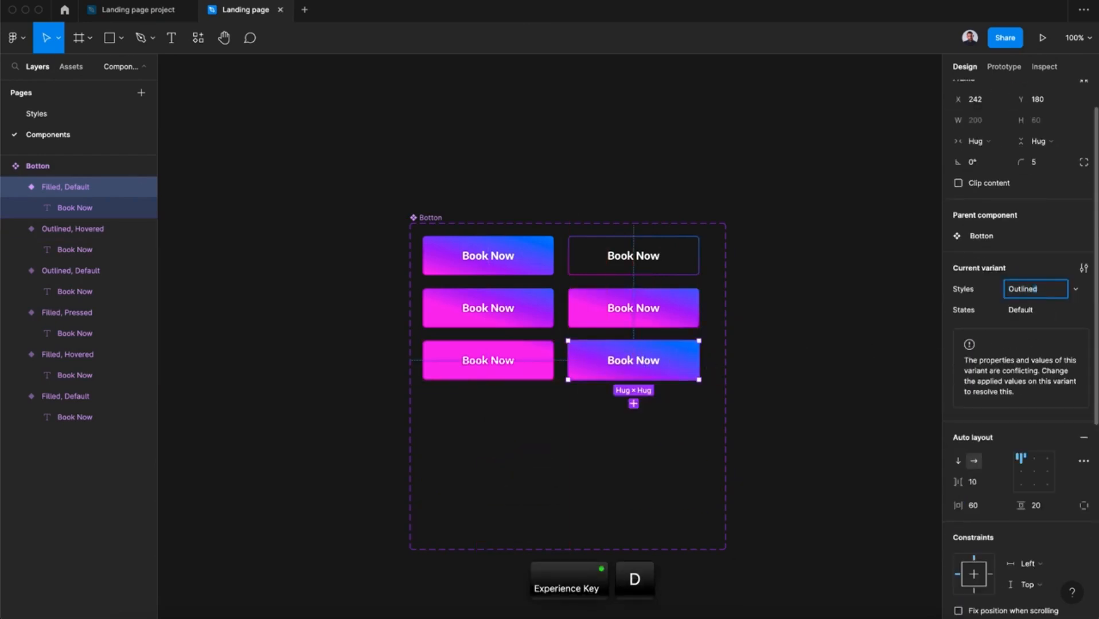
key(Return)
click(1035, 310)
text(Pressed)
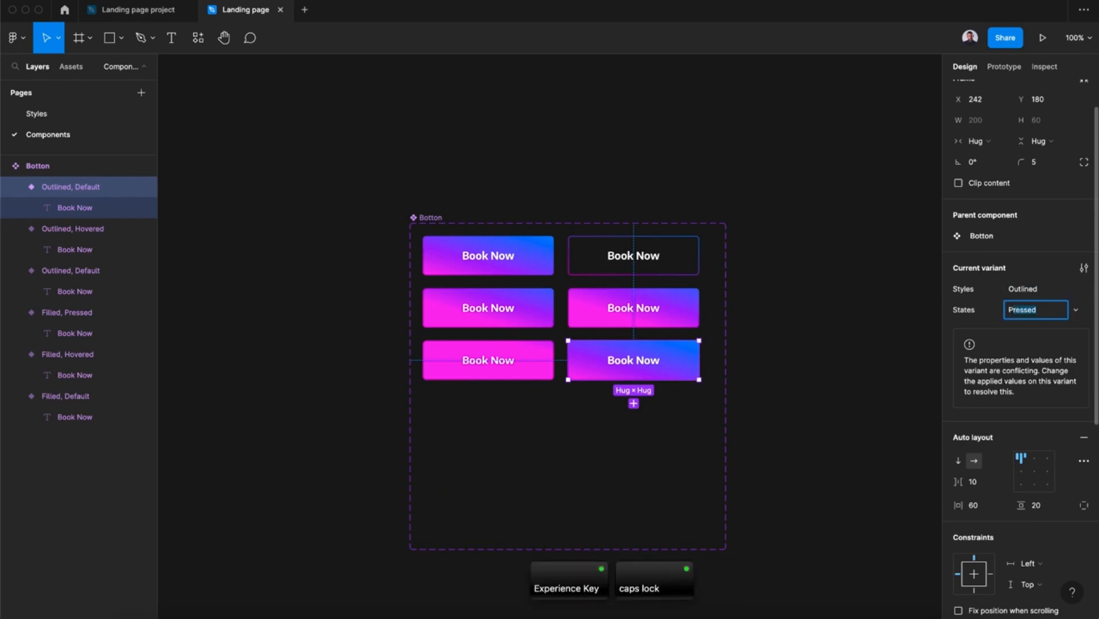
key(Return)
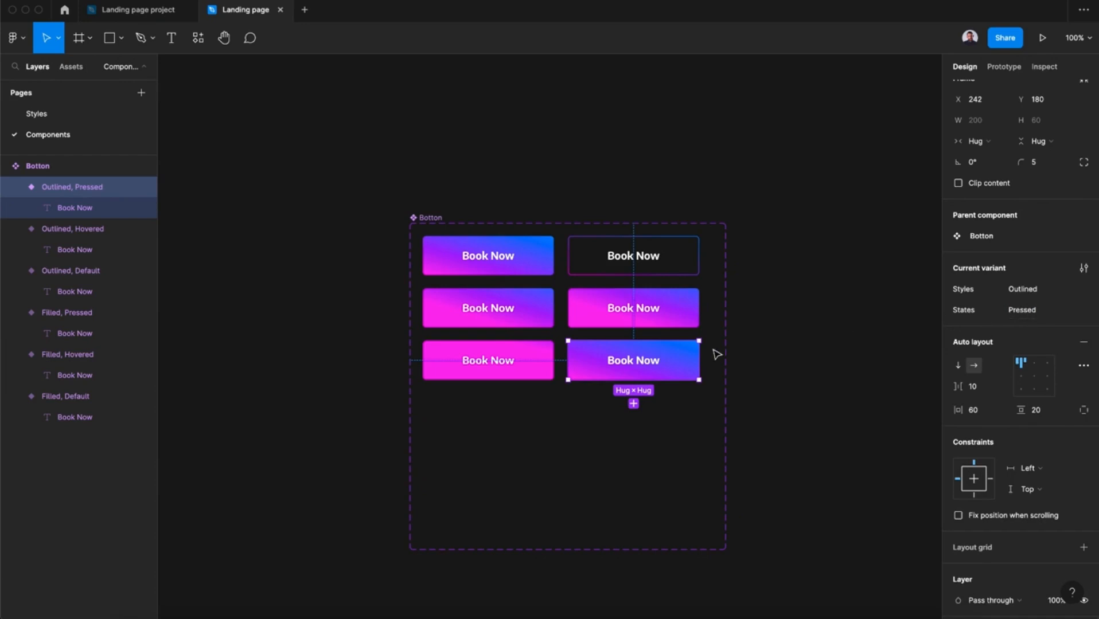
Copy the Filled Pressed variant's linear gradient fill onto the Outlined Pressed variant, replacing its gradient color style.
click(508, 347)
scroll(1030, 473, down, 1)
scroll(1029, 473, down, 2)
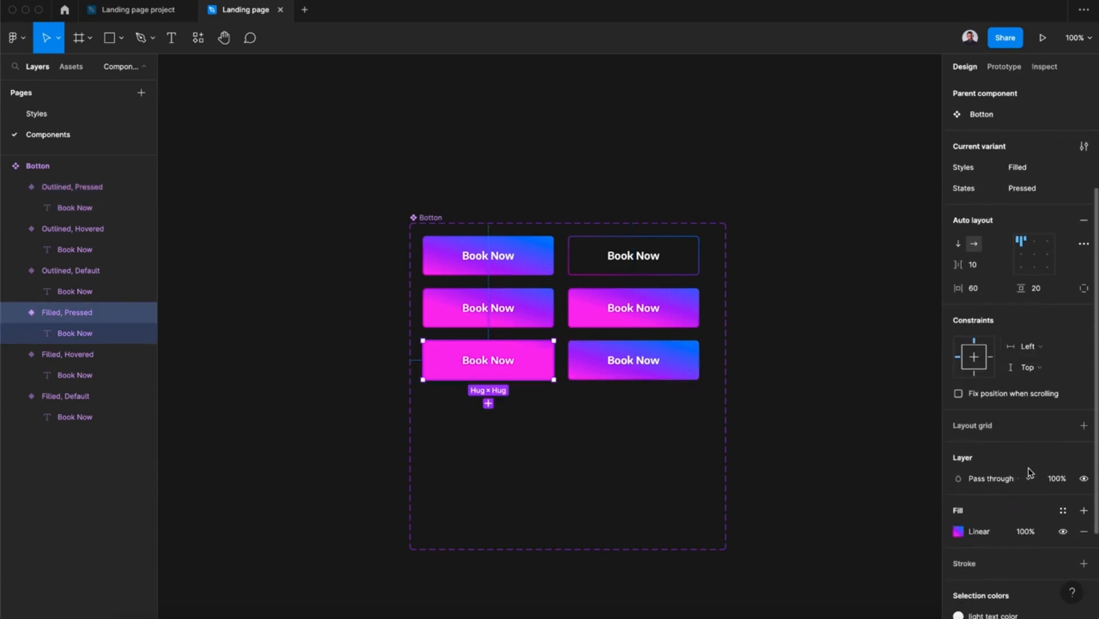
click(1054, 539)
key(super+c)
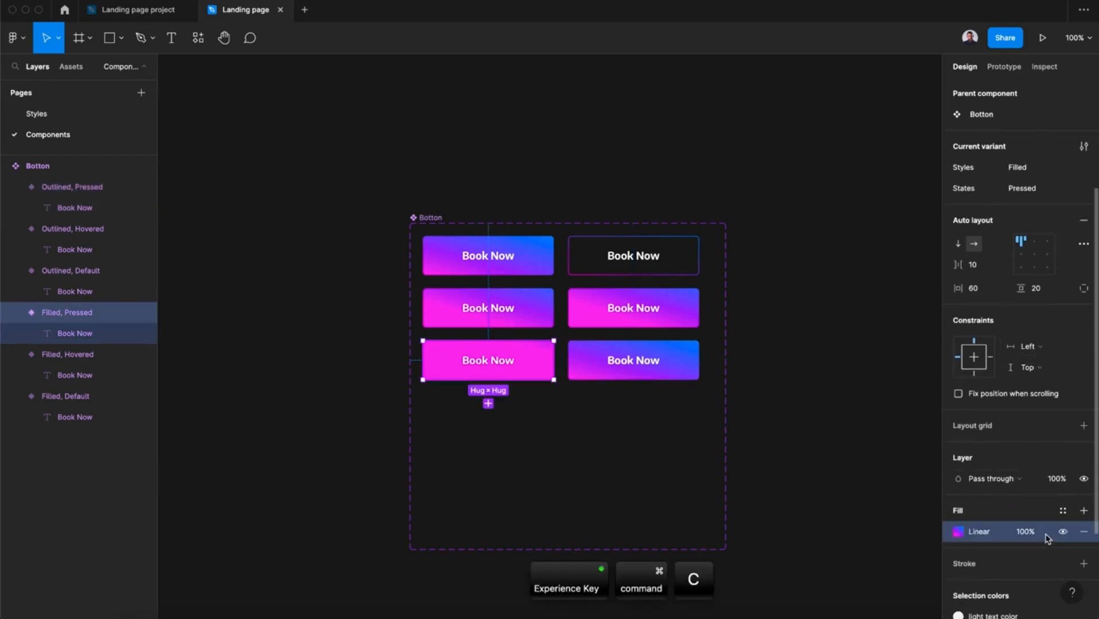
click(695, 362)
scroll(1035, 448, down, 2)
click(1027, 403)
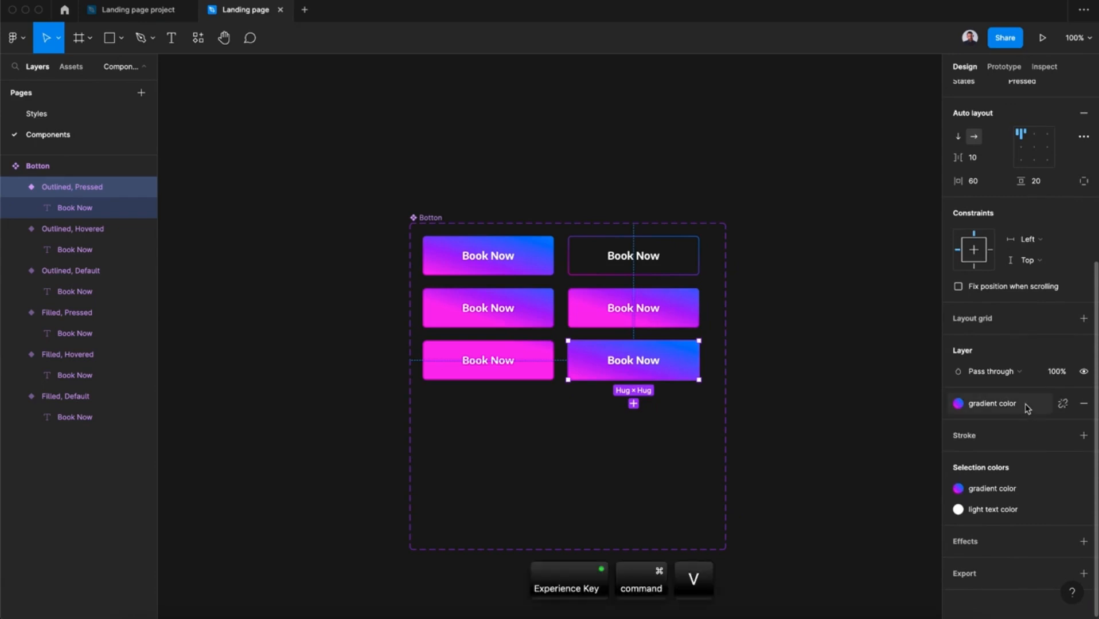
key(super+v)
click(1083, 445)
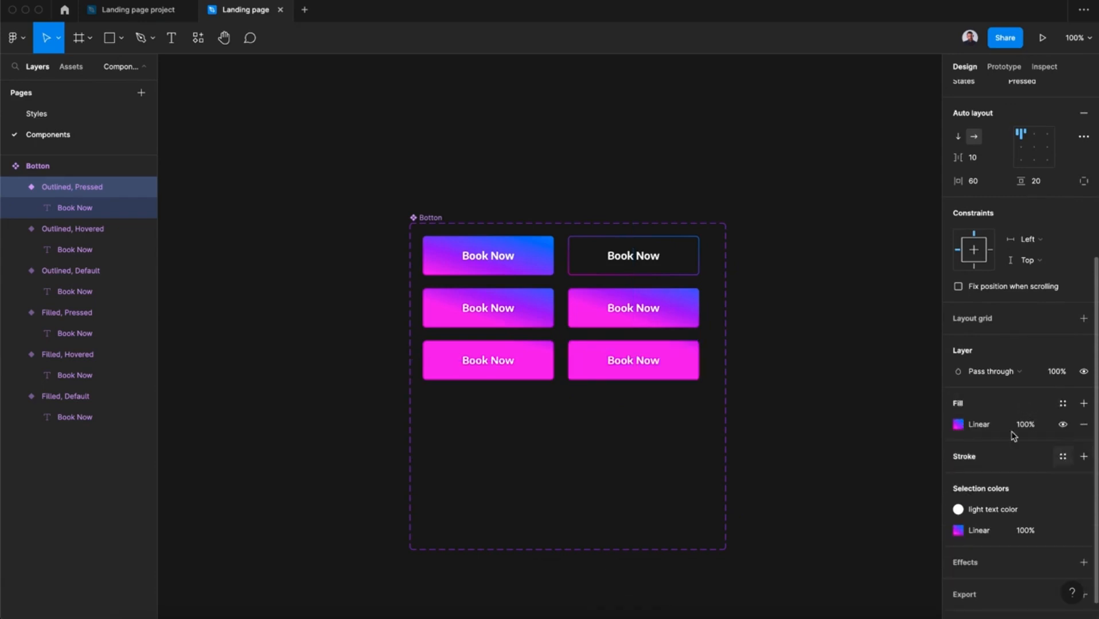
Resize the Botton component set's frame to fit its six variants.
click(613, 315)
scroll(963, 208, up, 5)
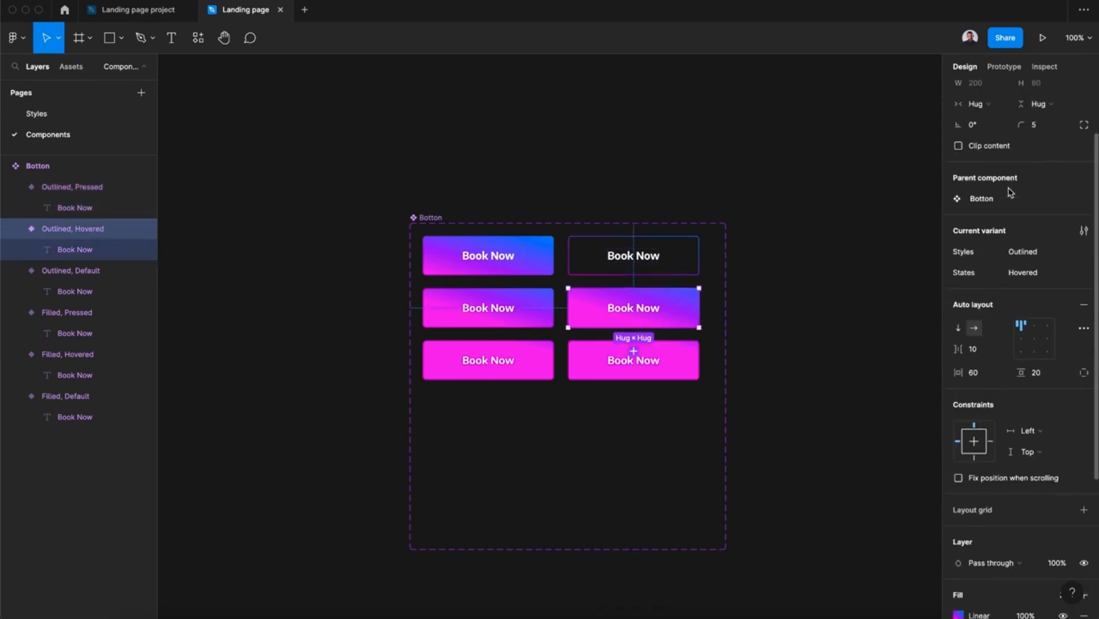
click(619, 256)
click(793, 320)
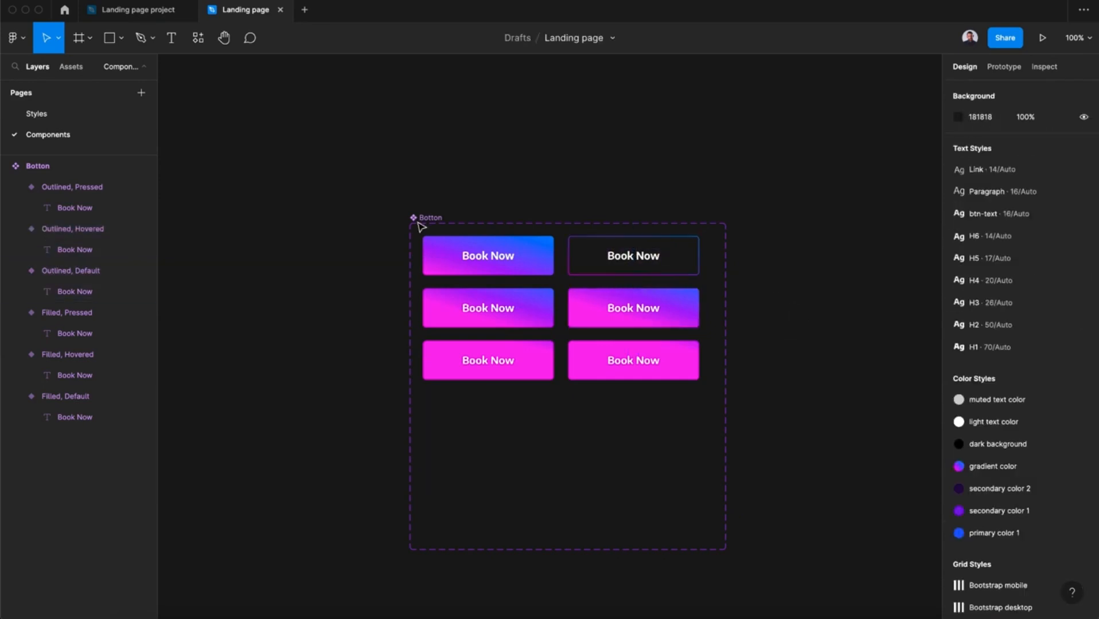
click(422, 218)
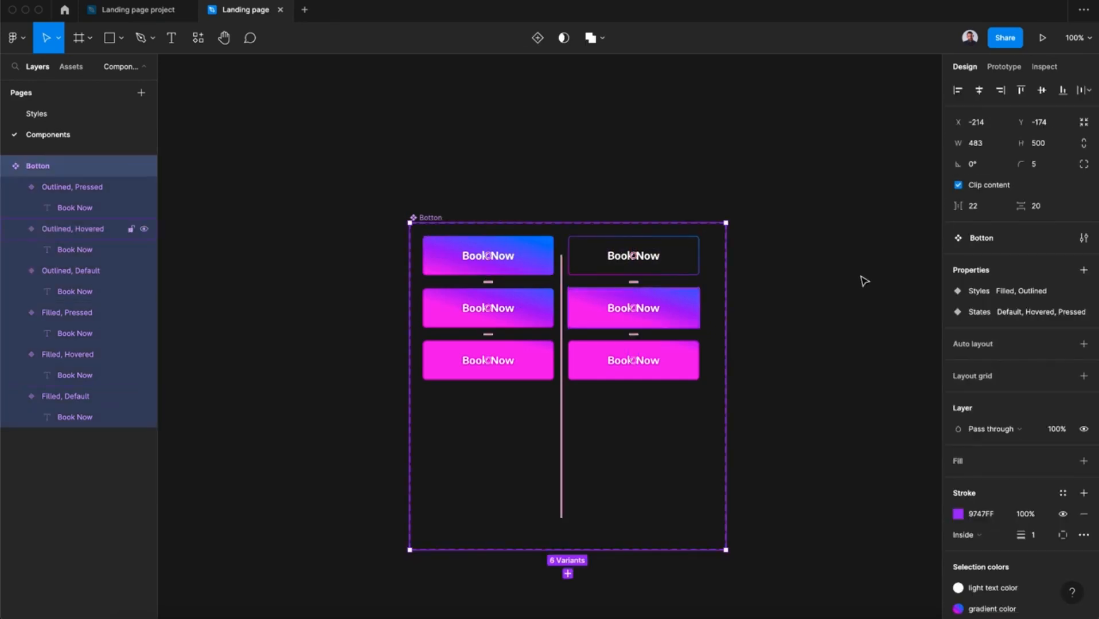
click(1084, 122)
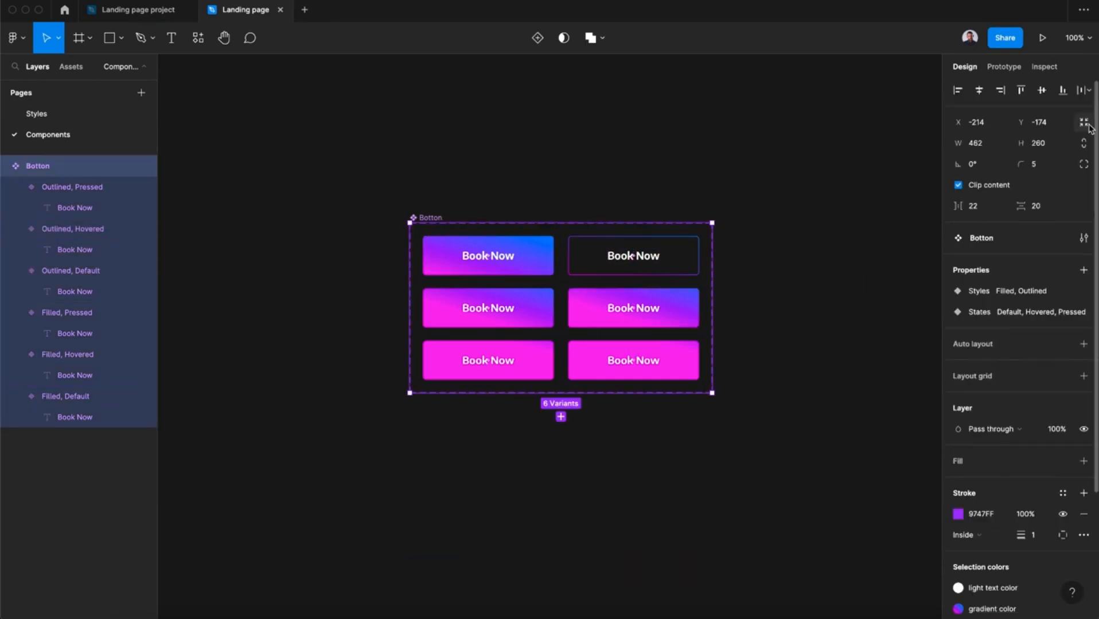
click(763, 292)
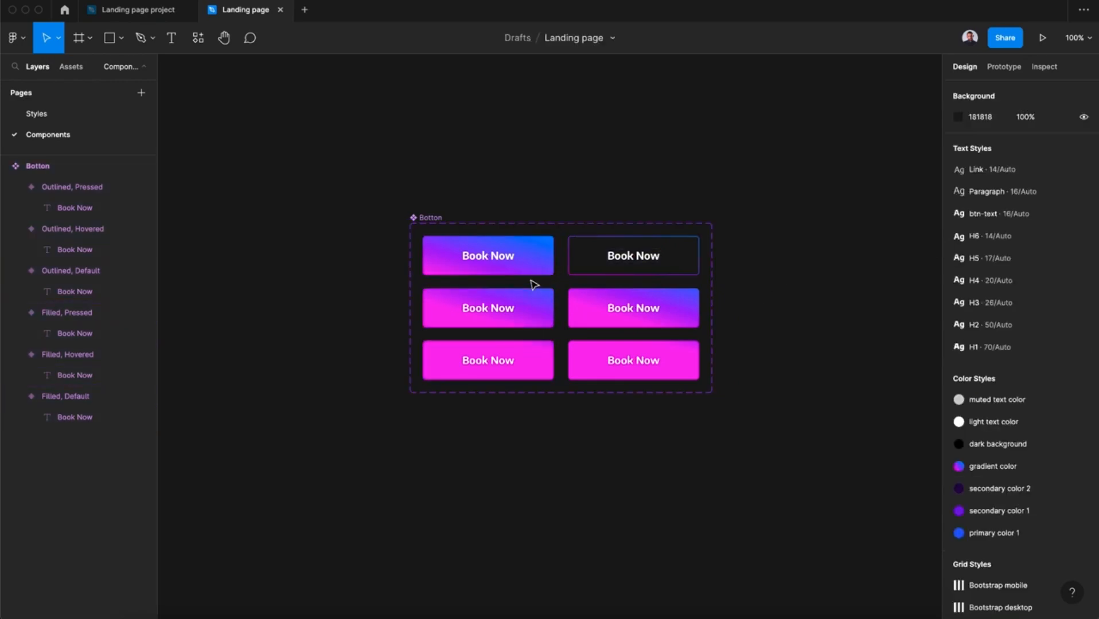
Add a While hovering prototype interaction that changes Filled Default to Filled Hovered, using Smart animate.
click(486, 252)
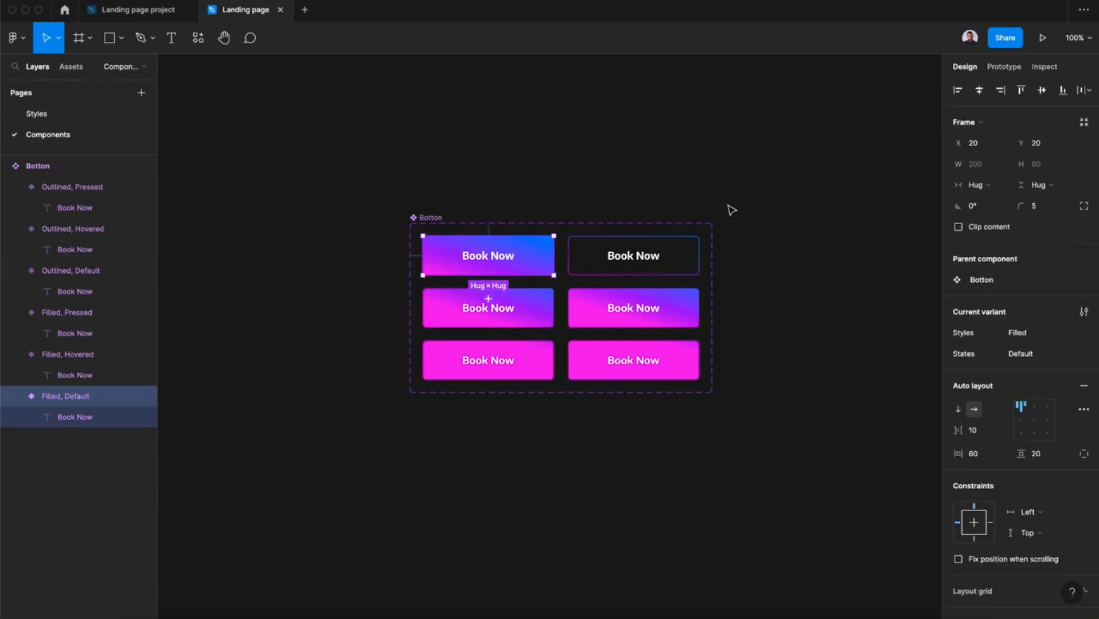
click(1011, 71)
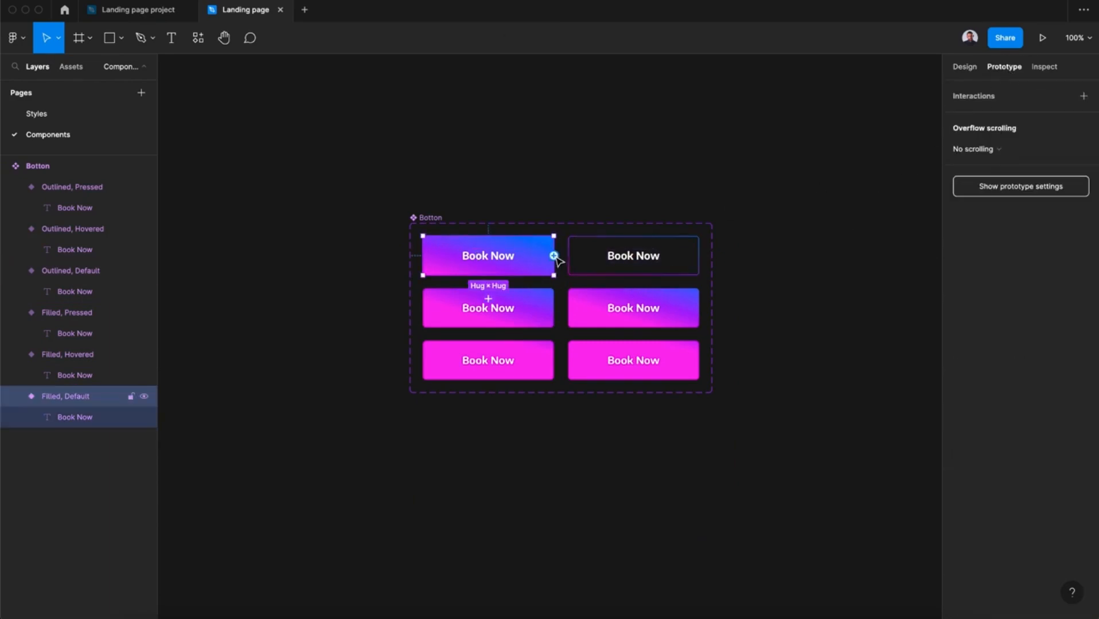
drag(554, 256, 523, 306)
click(840, 150)
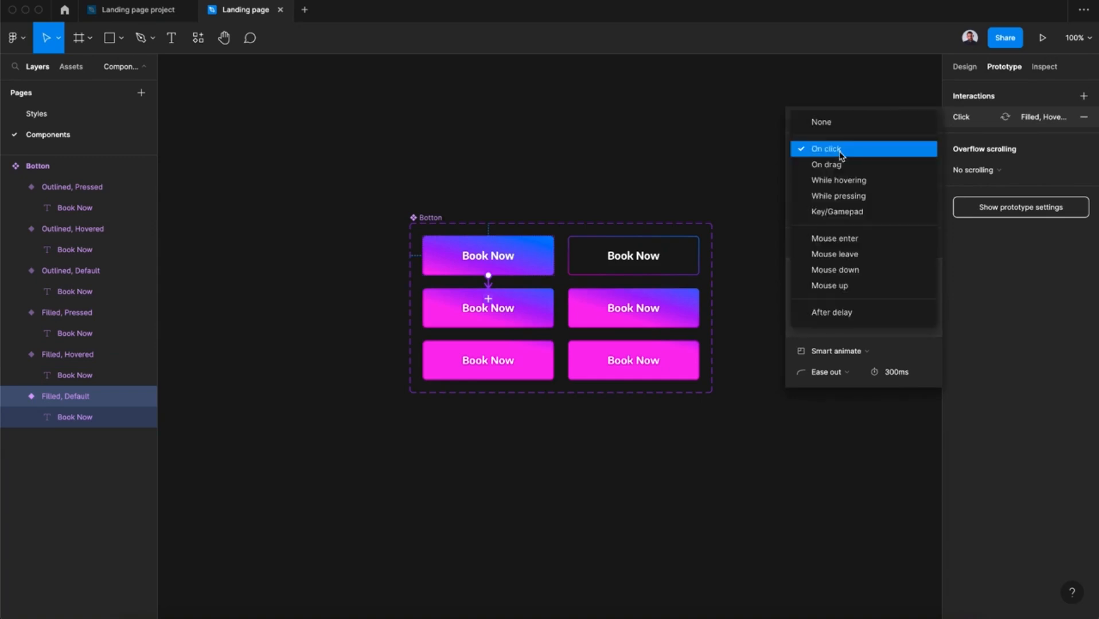
click(842, 181)
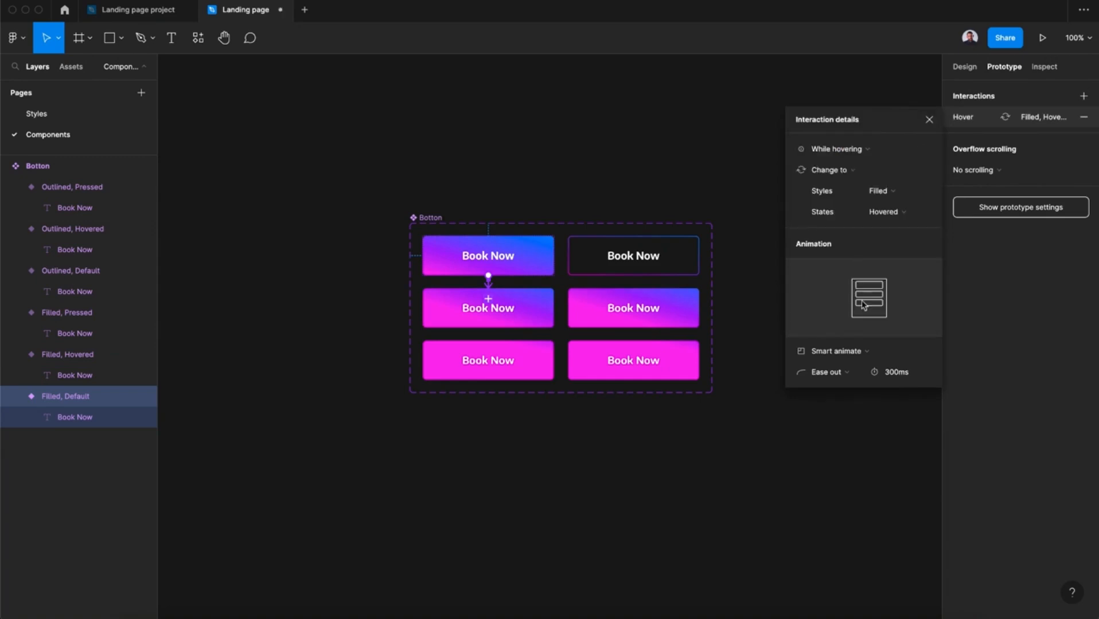
click(833, 352)
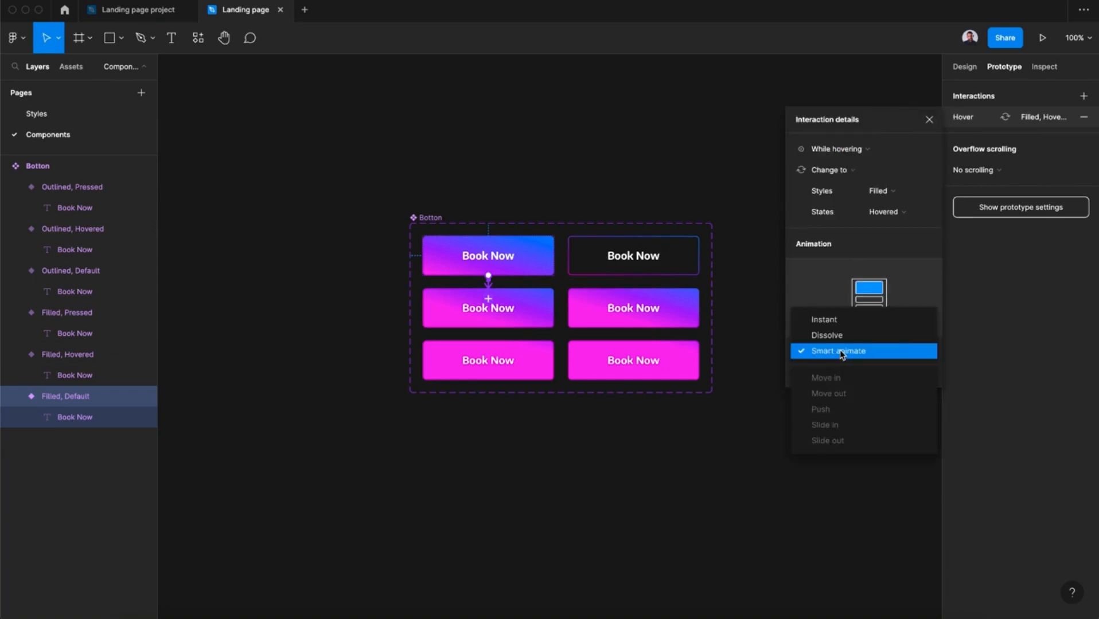
click(841, 354)
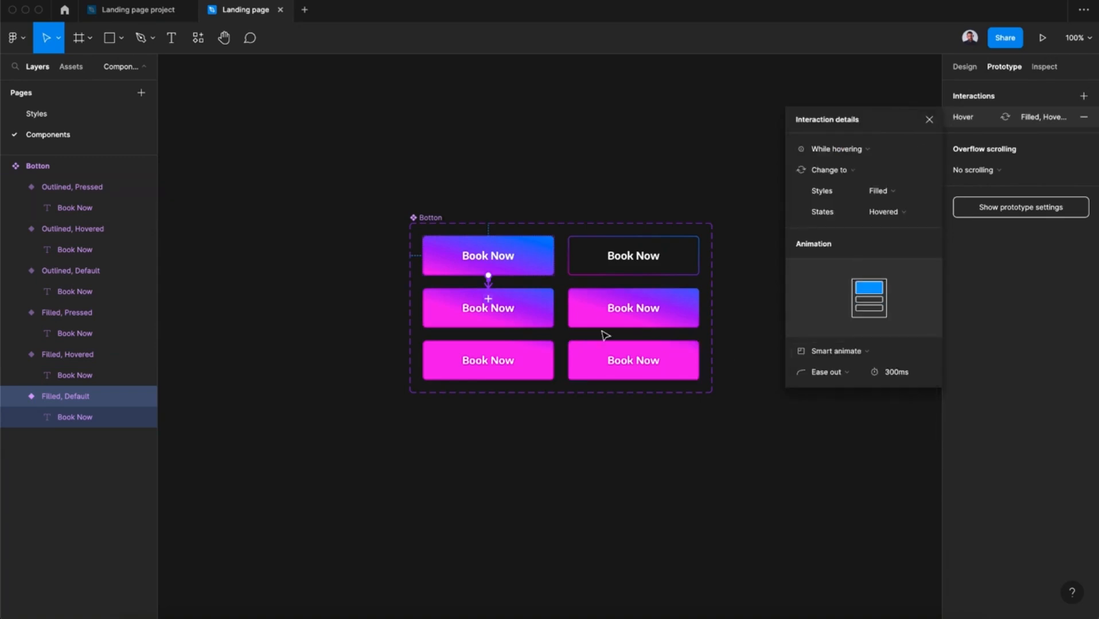
Add a While pressing prototype interaction that changes Filled Hovered to Filled Pressed.
click(556, 313)
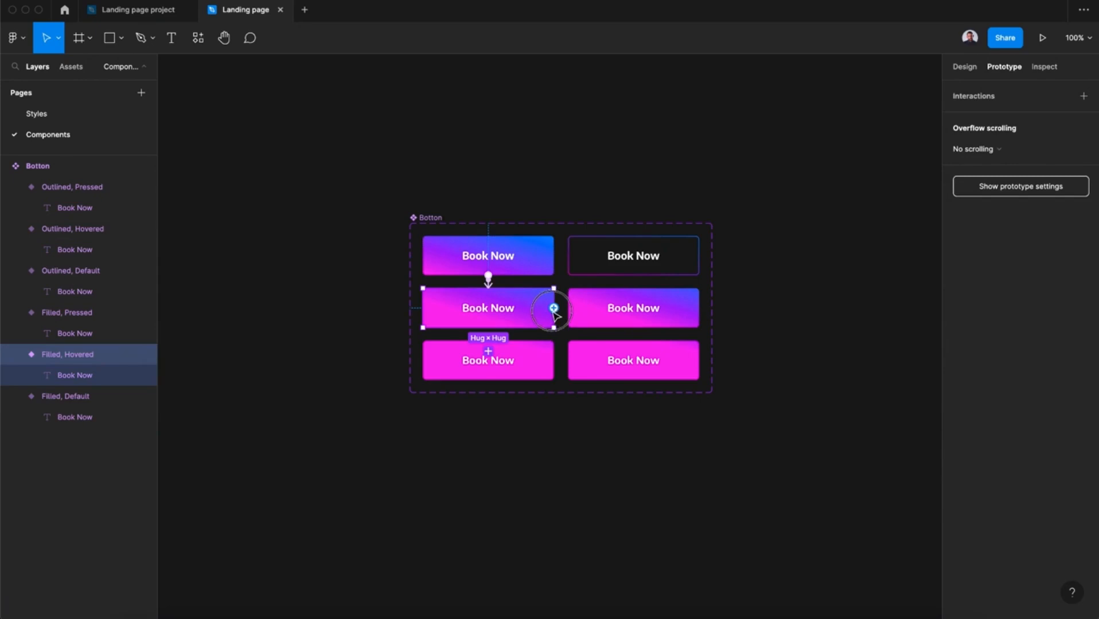
drag(556, 313, 501, 358)
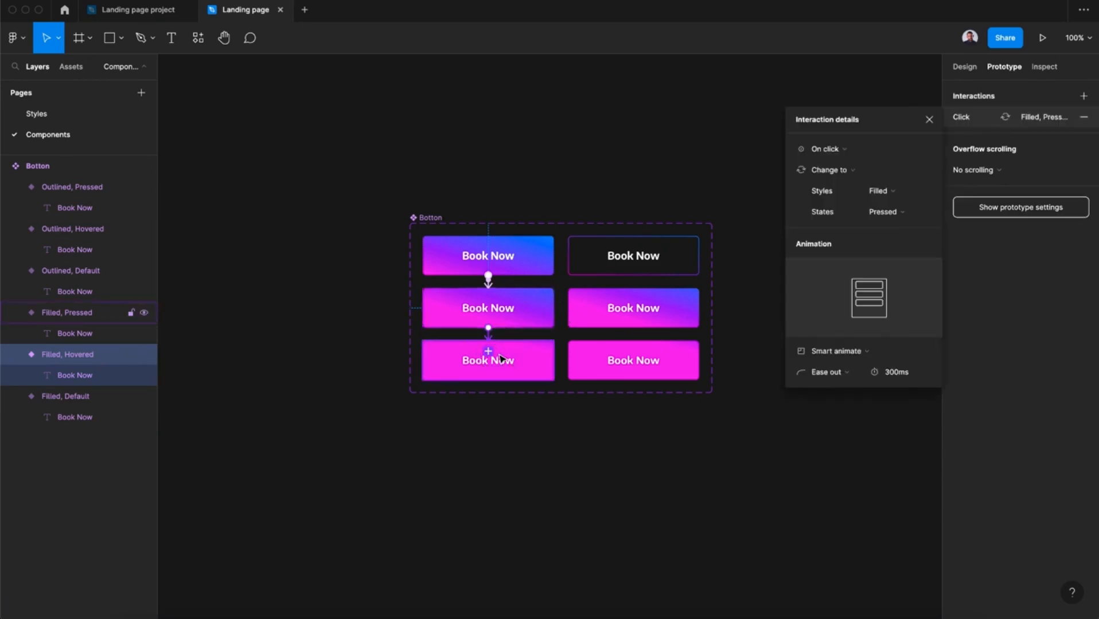
click(840, 150)
click(839, 192)
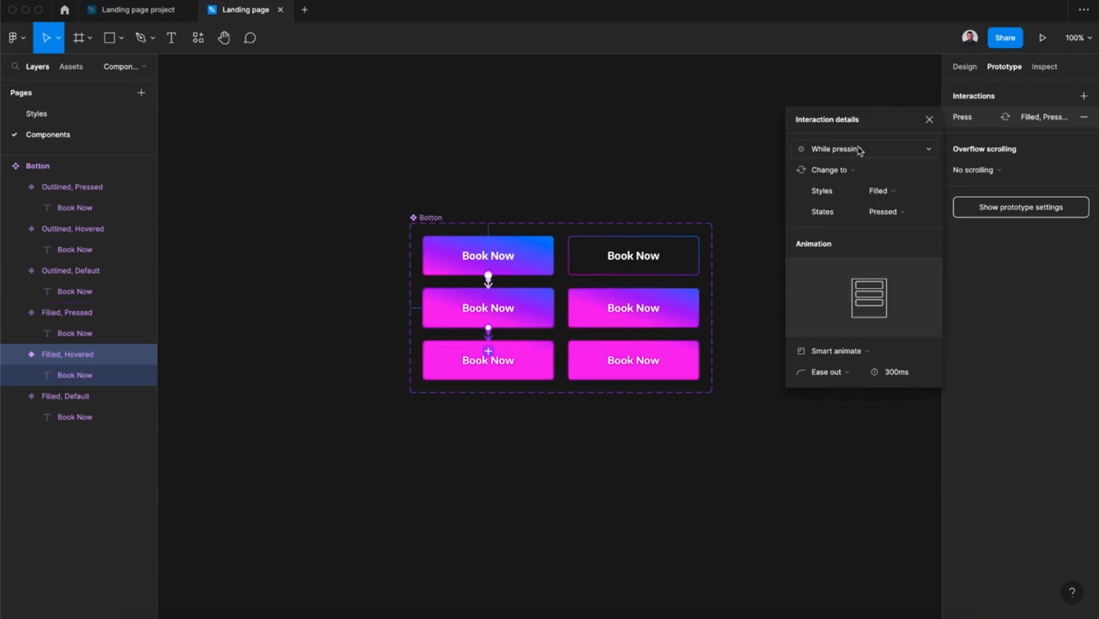
click(930, 119)
Add a While hovering prototype interaction that changes Outlined Default to Outlined Hovered, using Smart animate.
click(657, 268)
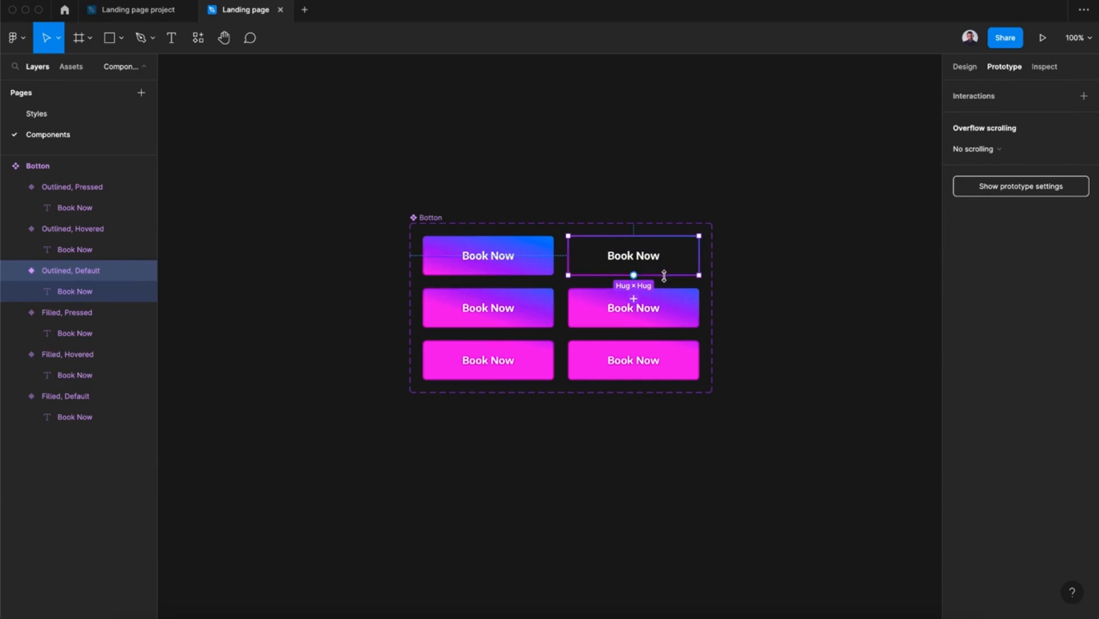
drag(634, 276, 634, 301)
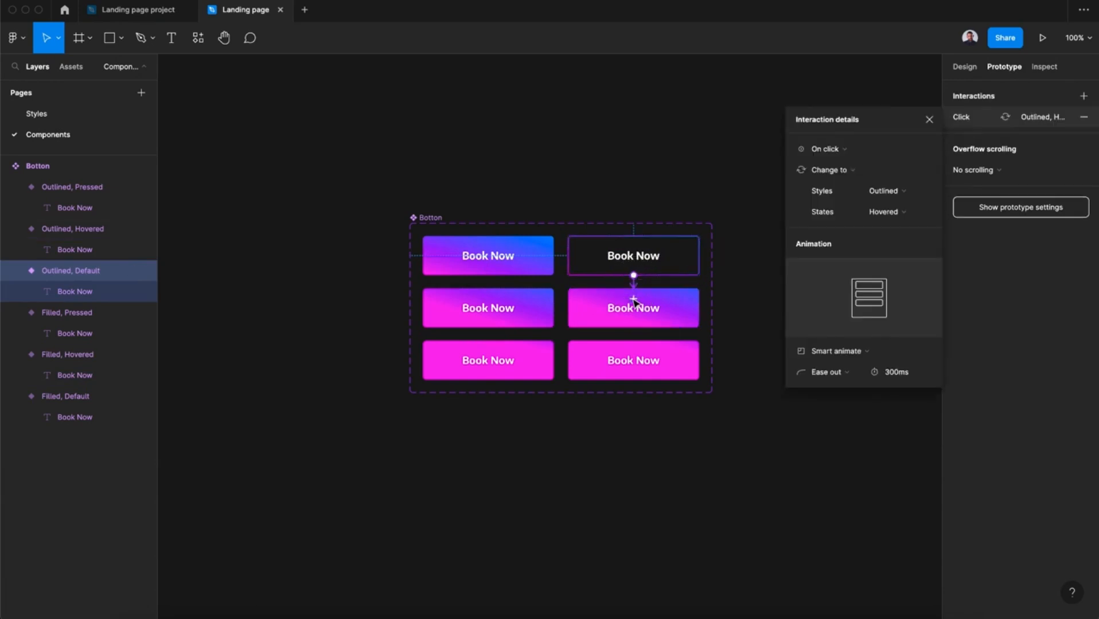
click(844, 154)
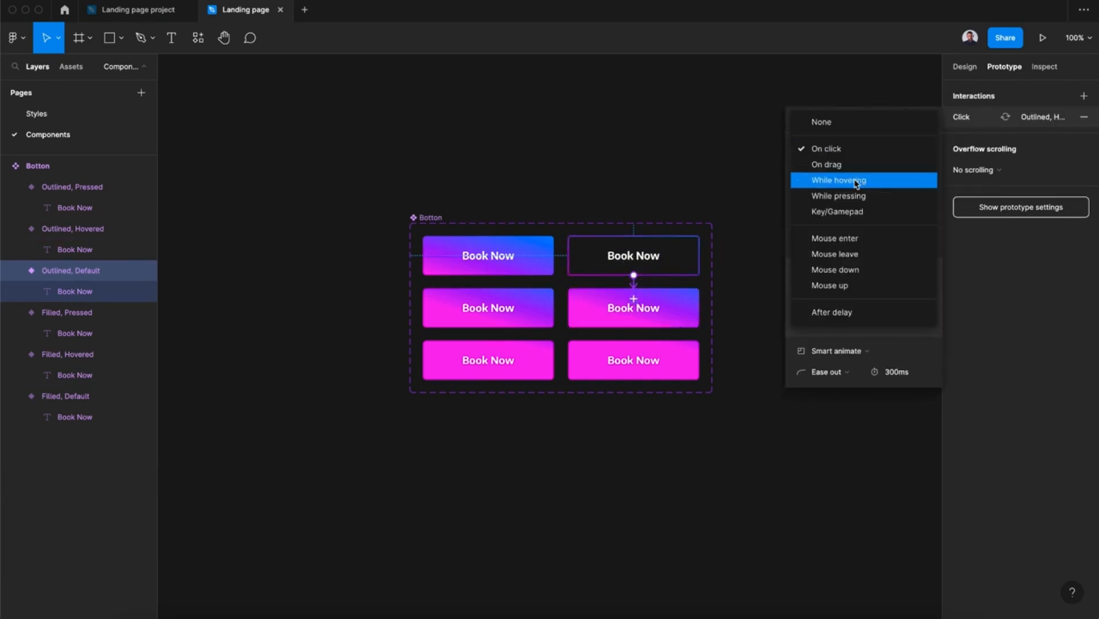
click(856, 180)
click(852, 356)
click(853, 358)
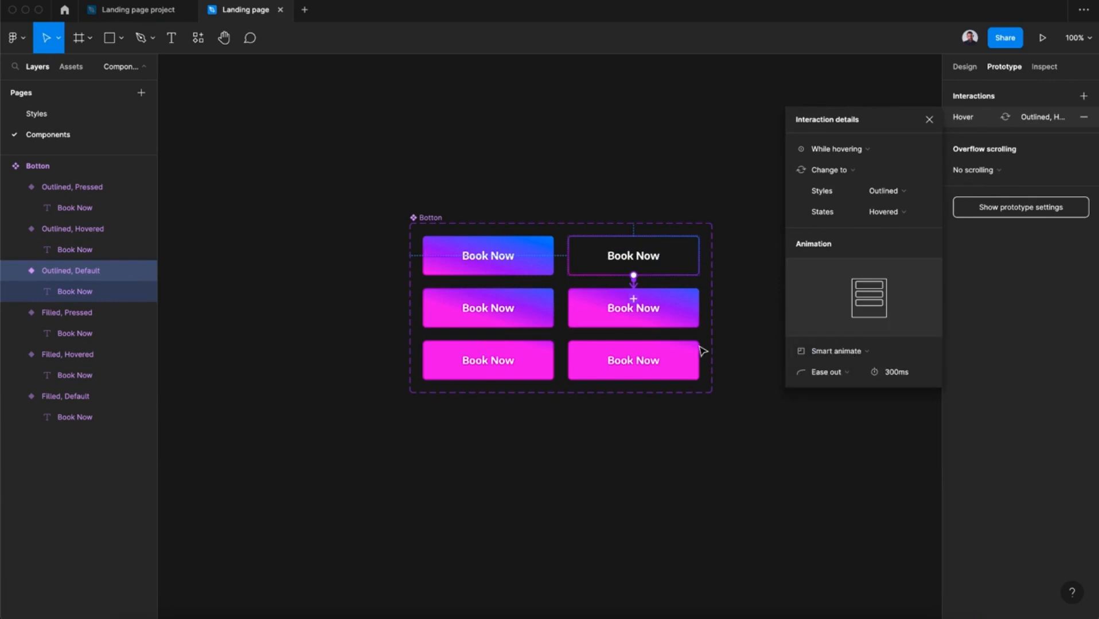
Add a While pressing prototype interaction that changes Outlined Hovered to Outlined Pressed.
click(639, 313)
drag(634, 328, 634, 351)
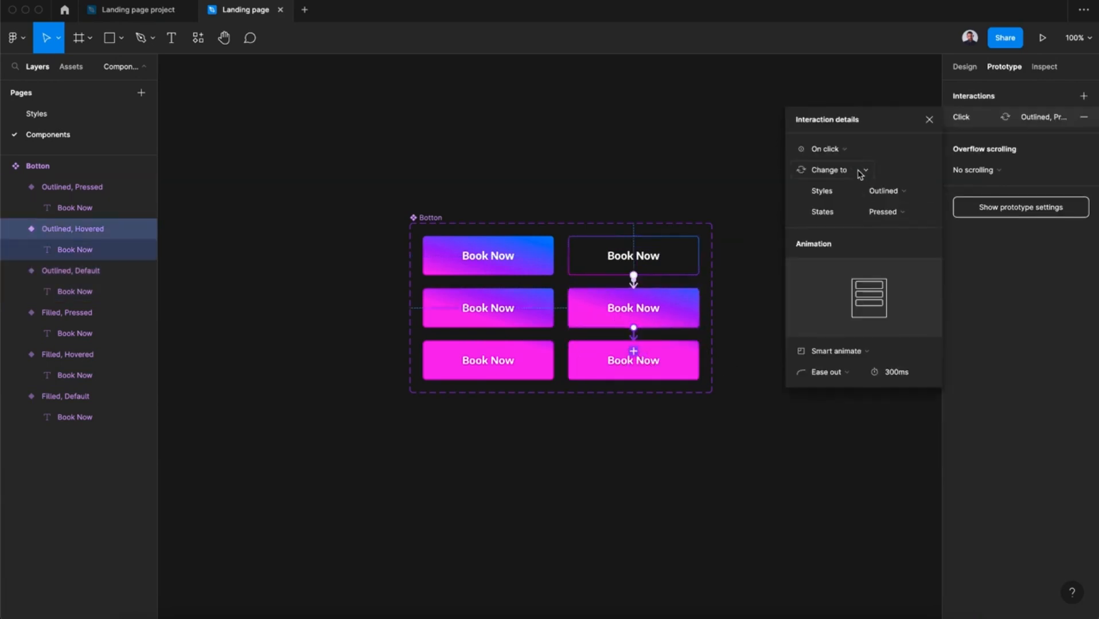
click(842, 150)
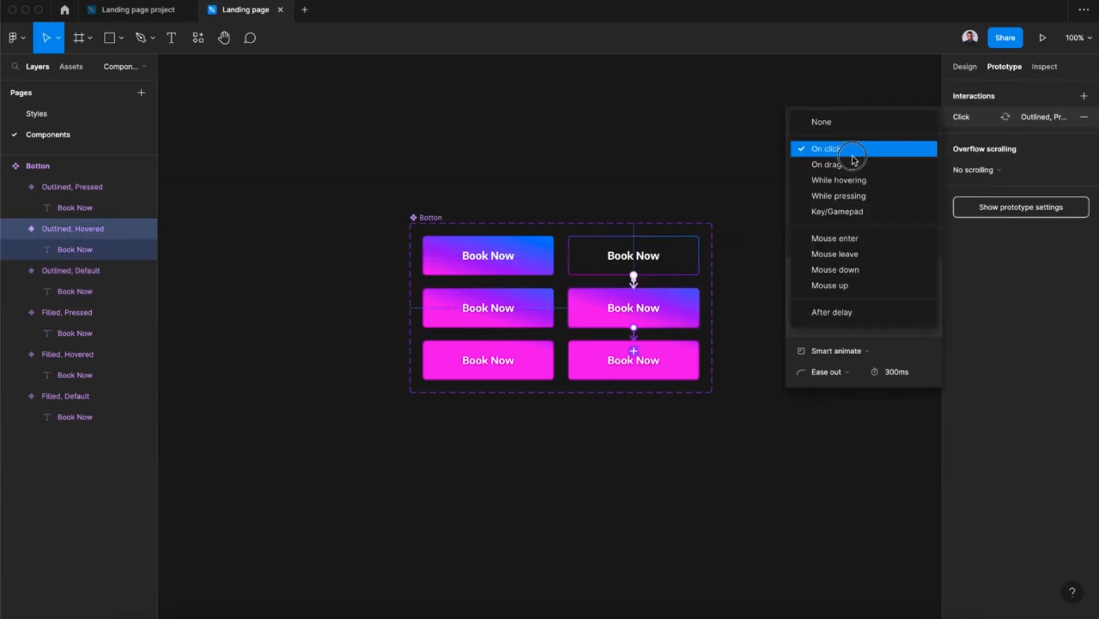
click(871, 196)
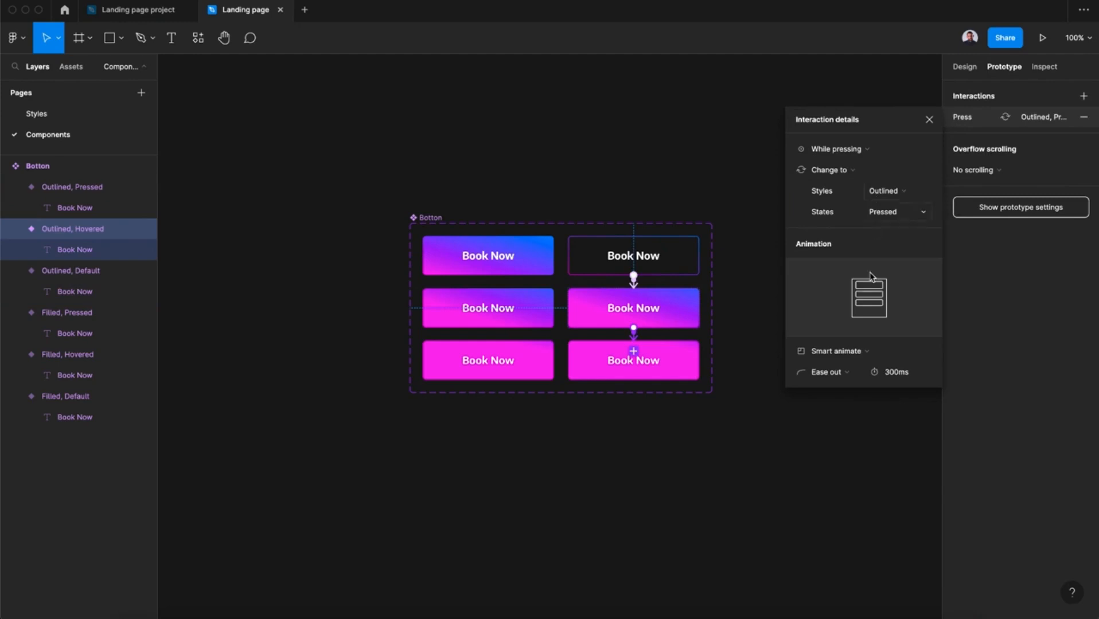
click(935, 123)
Draw a frame about 462 × 342 beside the Botton component set and place a Book Now button instance inside it.
click(787, 307)
scroll(788, 307, right, 3)
scroll(788, 307, down, 1)
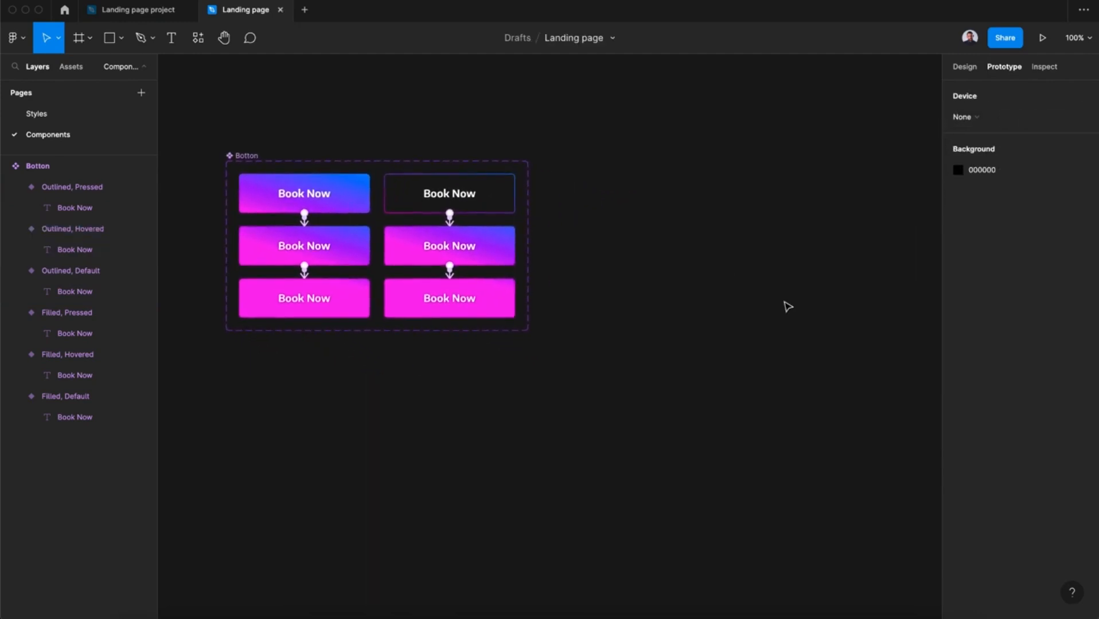
scroll(788, 307, down, 1)
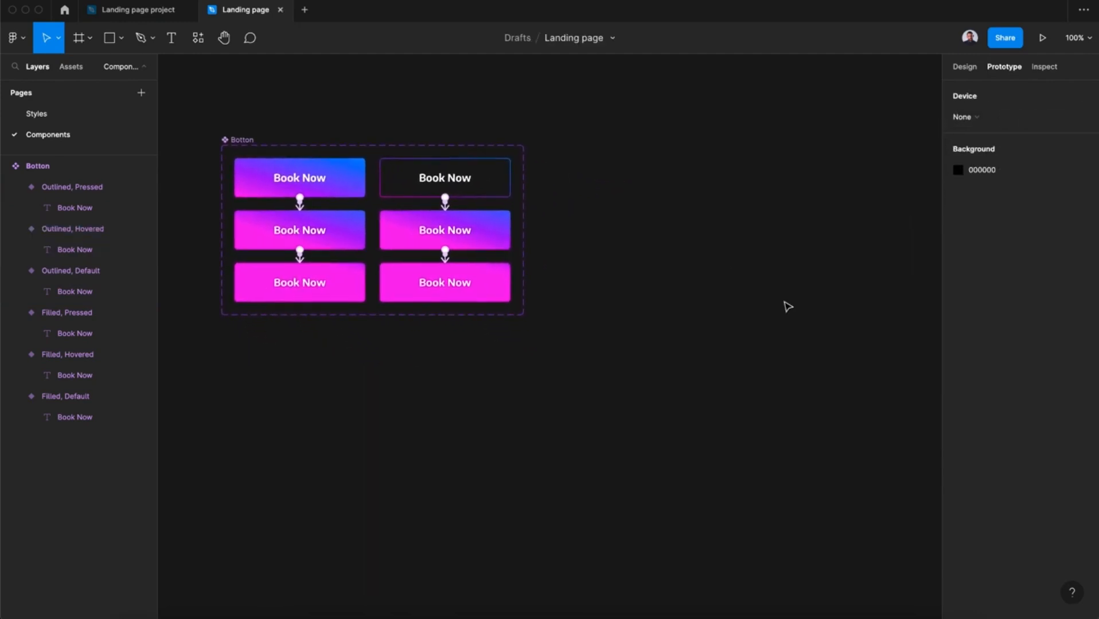
click(77, 37)
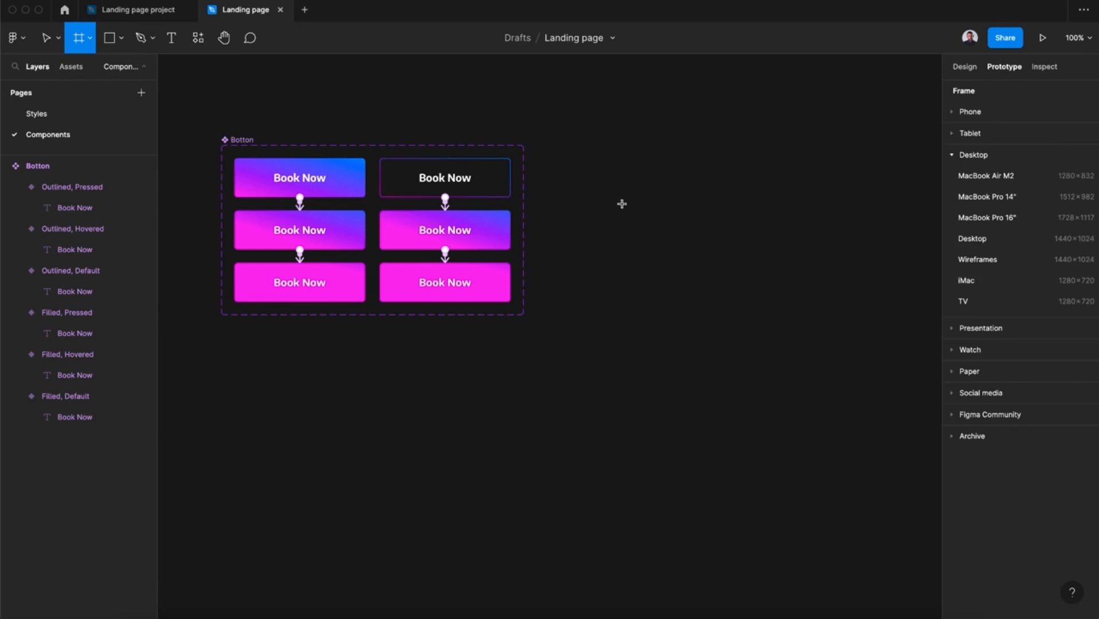
drag(609, 191, 909, 416)
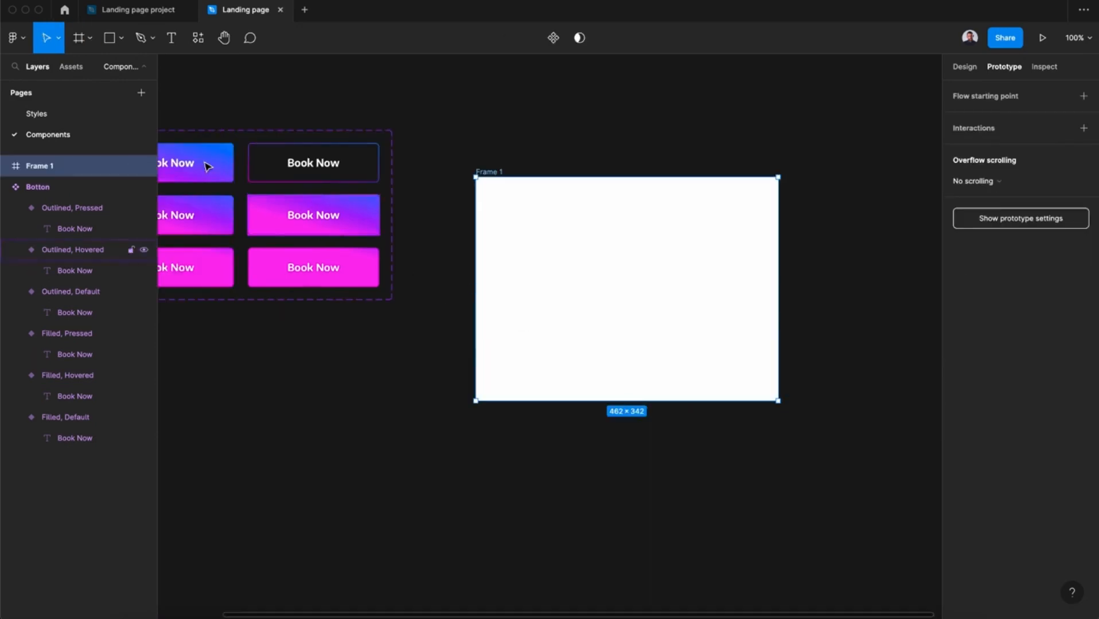
click(71, 67)
drag(81, 154, 591, 247)
Change the new frame's fill from white to the dark gray 292929.
click(489, 175)
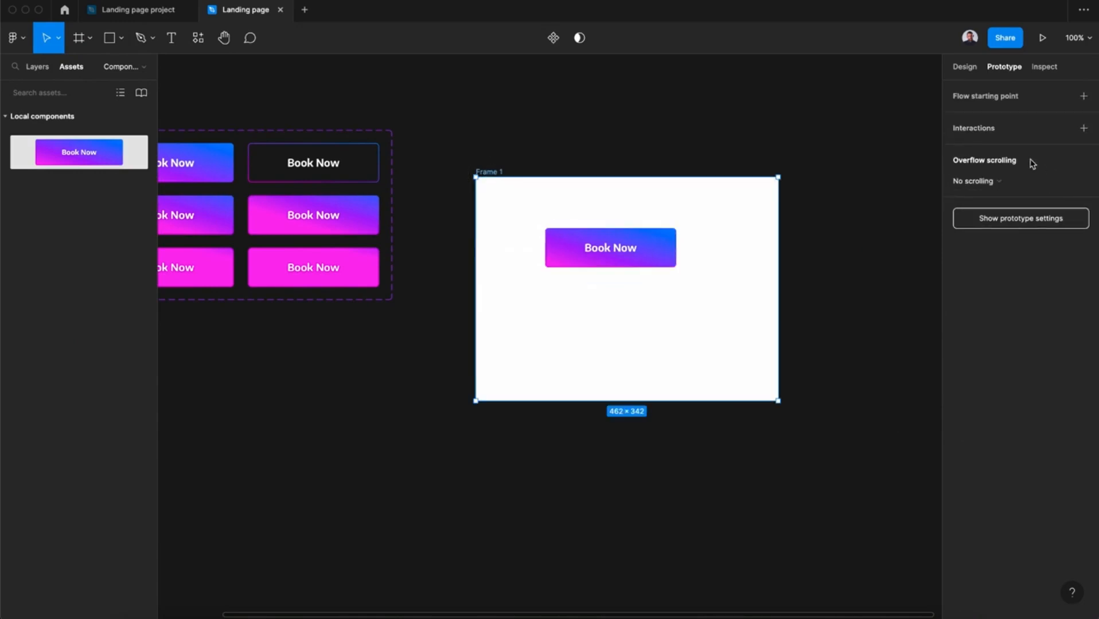
click(965, 68)
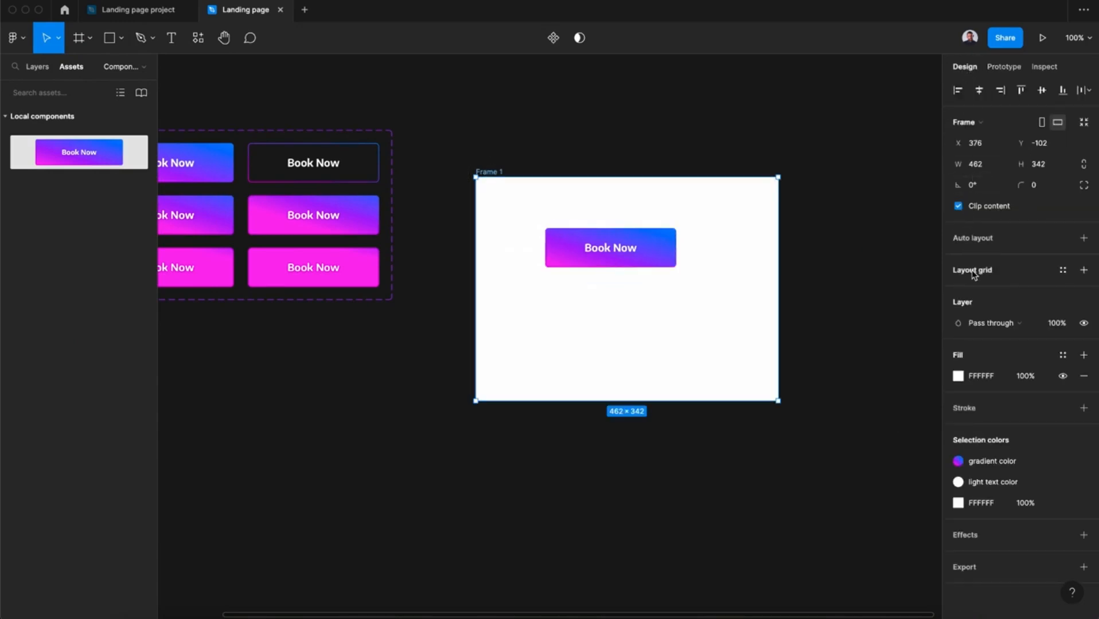
click(958, 376)
click(835, 411)
drag(831, 411, 797, 426)
Duplicate the button instance about 33 px below the original and set the copy's Styles property to Outlined.
click(642, 253)
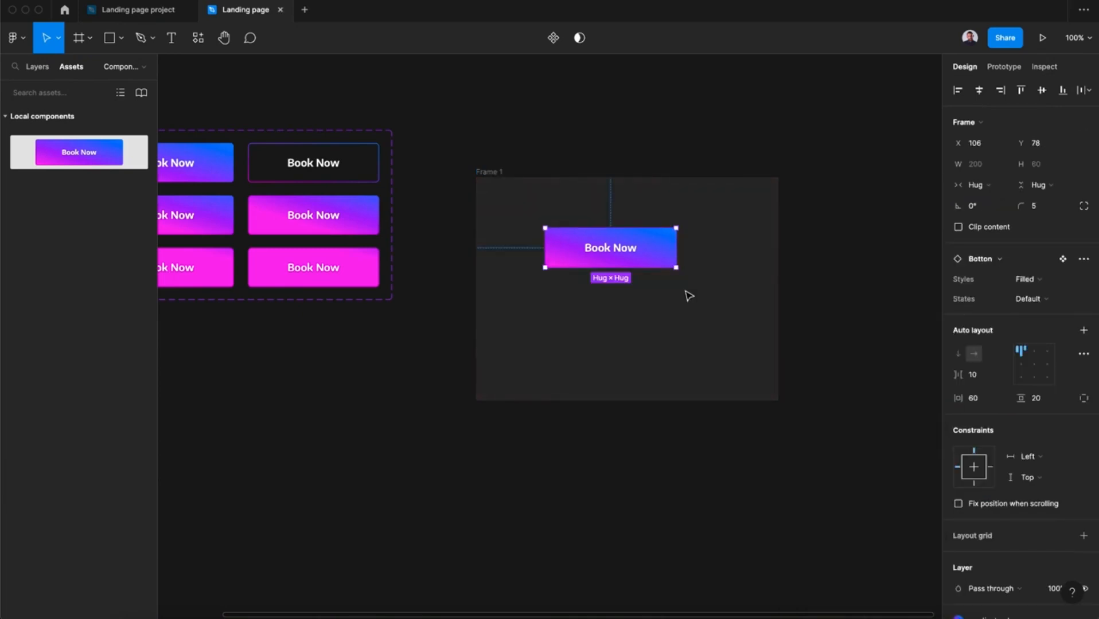
key(super+c)
key(super+v)
click(664, 253)
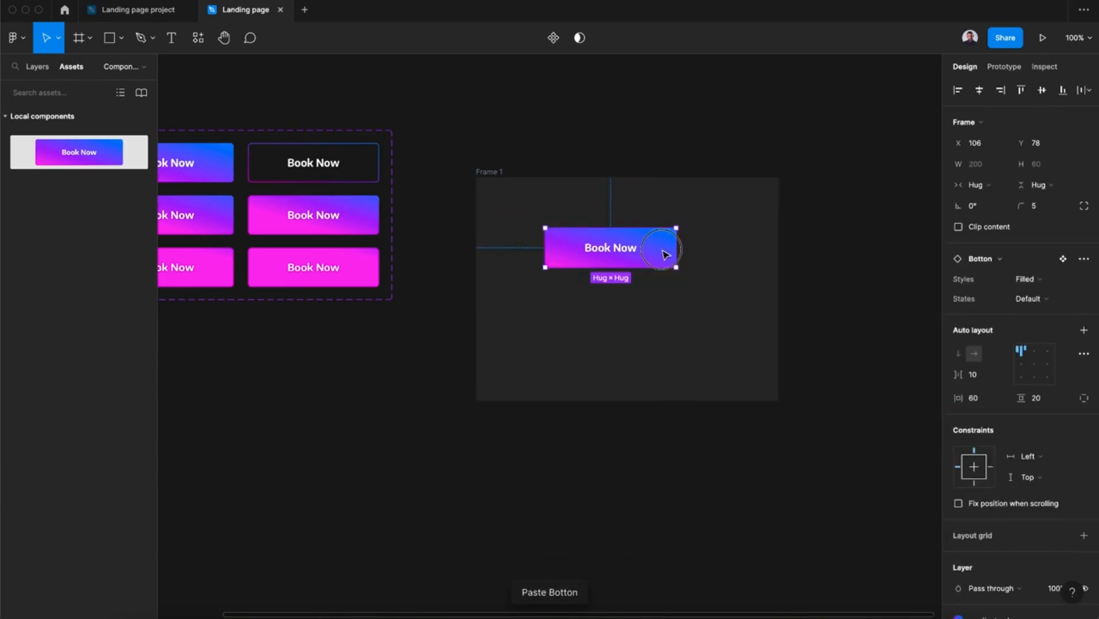
drag(663, 253, 666, 315)
click(1052, 286)
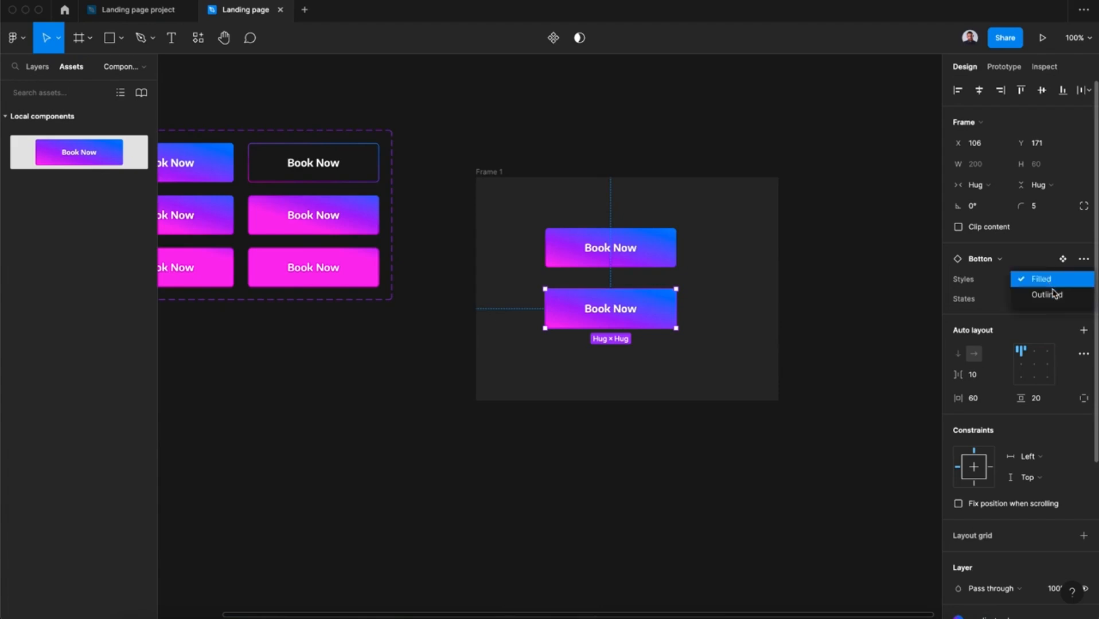
click(1049, 294)
Present Frame 1 to test both Book Now buttons' hover and press interactions, then return to the Landing page file.
click(487, 173)
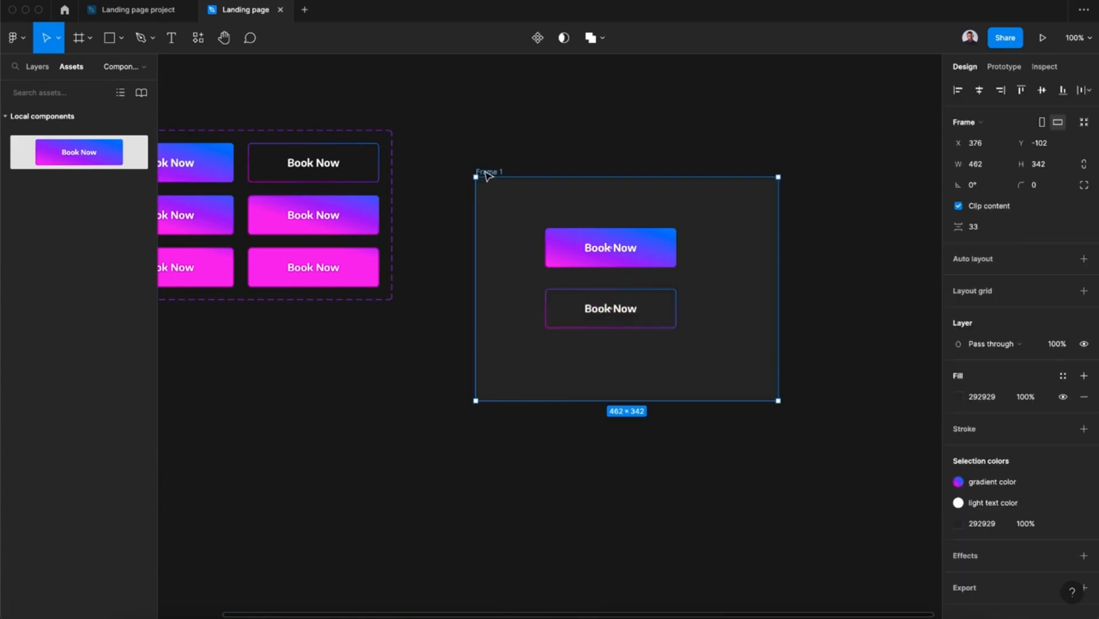
click(1043, 45)
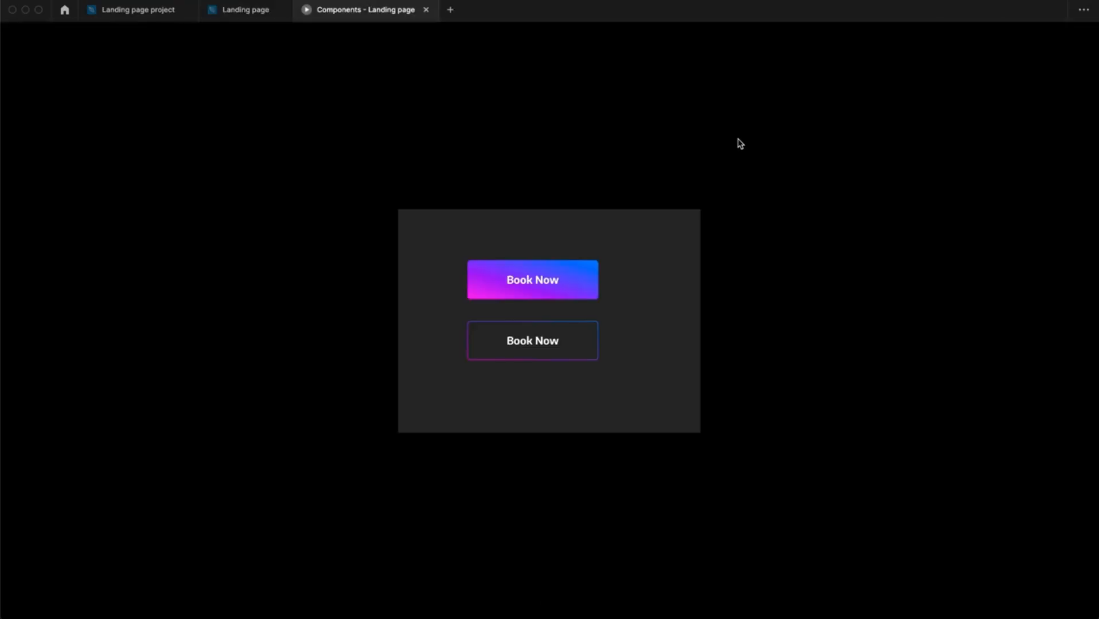
click(561, 285)
click(548, 344)
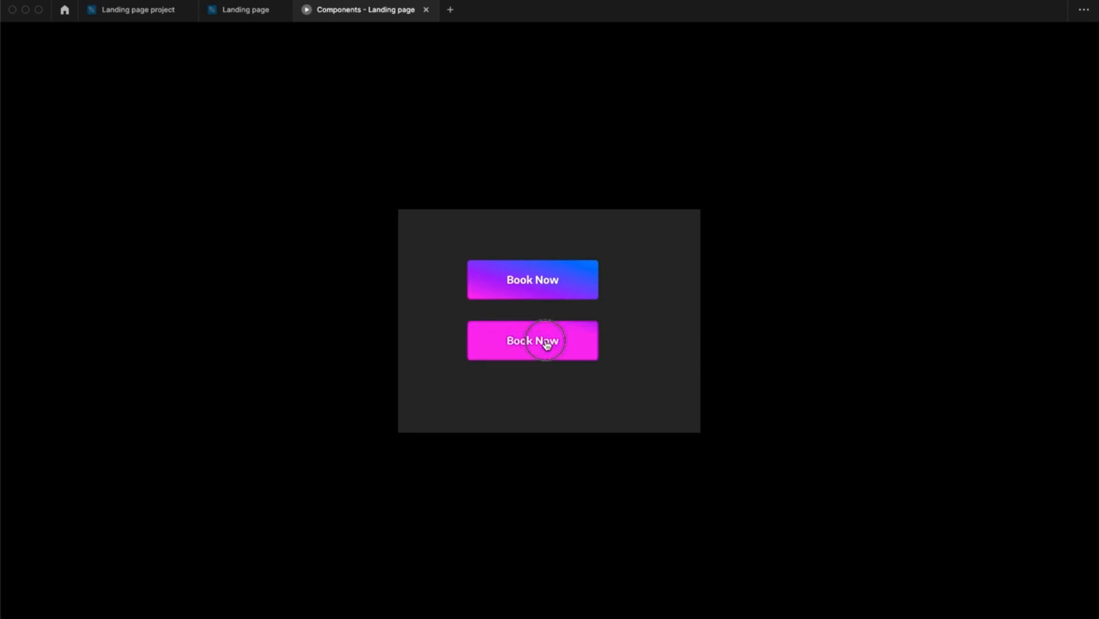
click(561, 349)
click(248, 14)
scroll(462, 175, left, 2)
scroll(463, 175, up, 1)
click(474, 148)
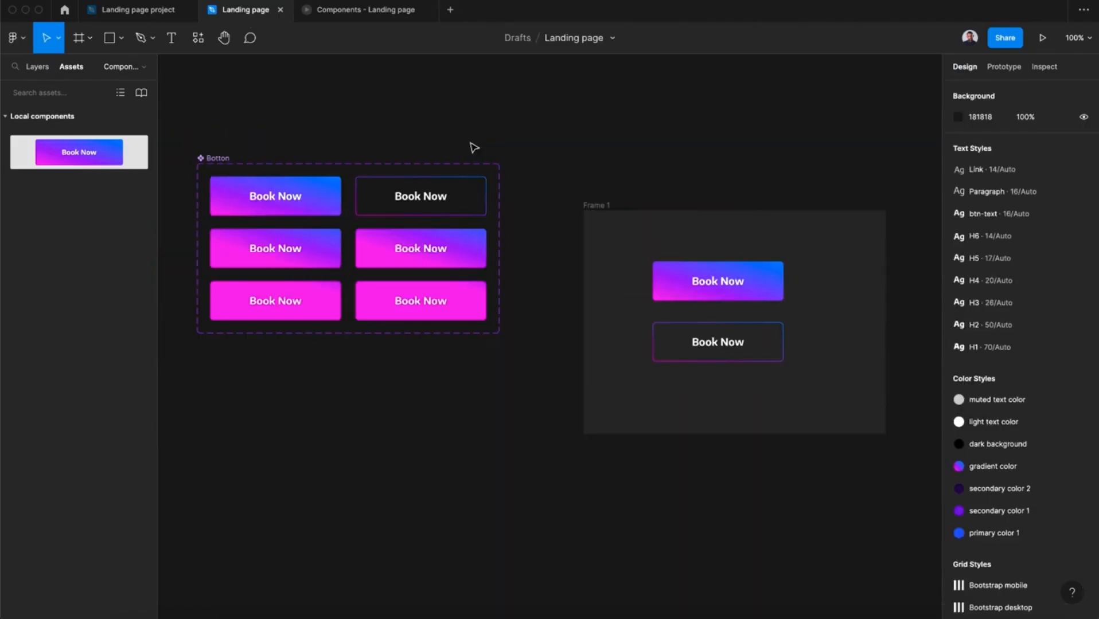